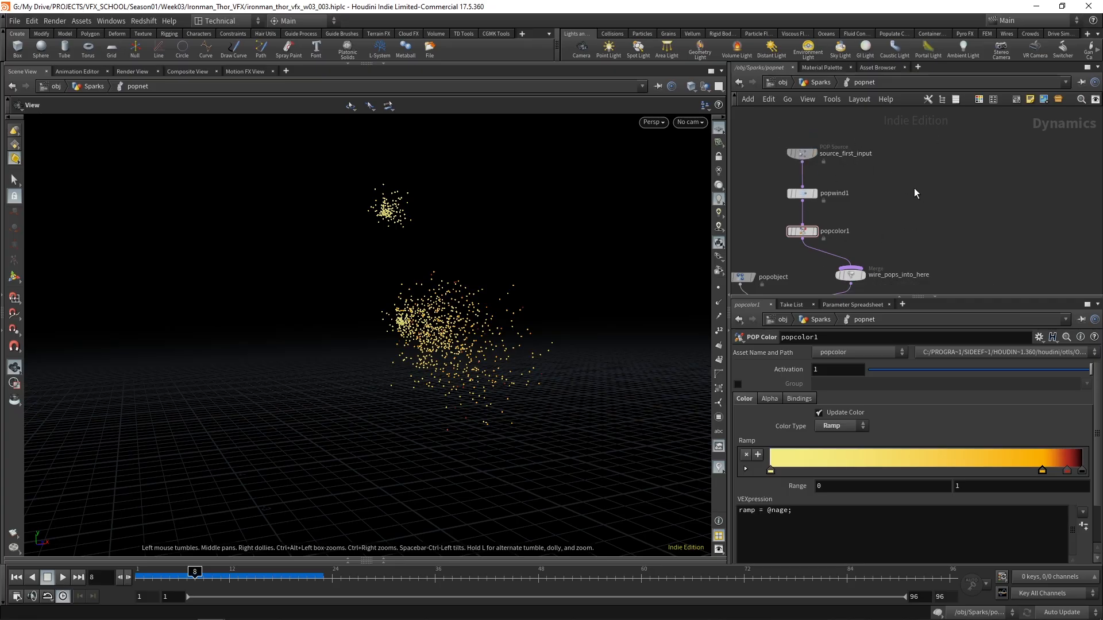
# Duplicate the source_first_input POP Source node beside the original and rename the original big_sparks.
pyautogui.moveTo(935, 217)
pyautogui.mouseDown(button='middle')
pyautogui.moveTo(934, 189)
pyautogui.moveTo(933, 204)
pyautogui.mouseUp(button='middle')
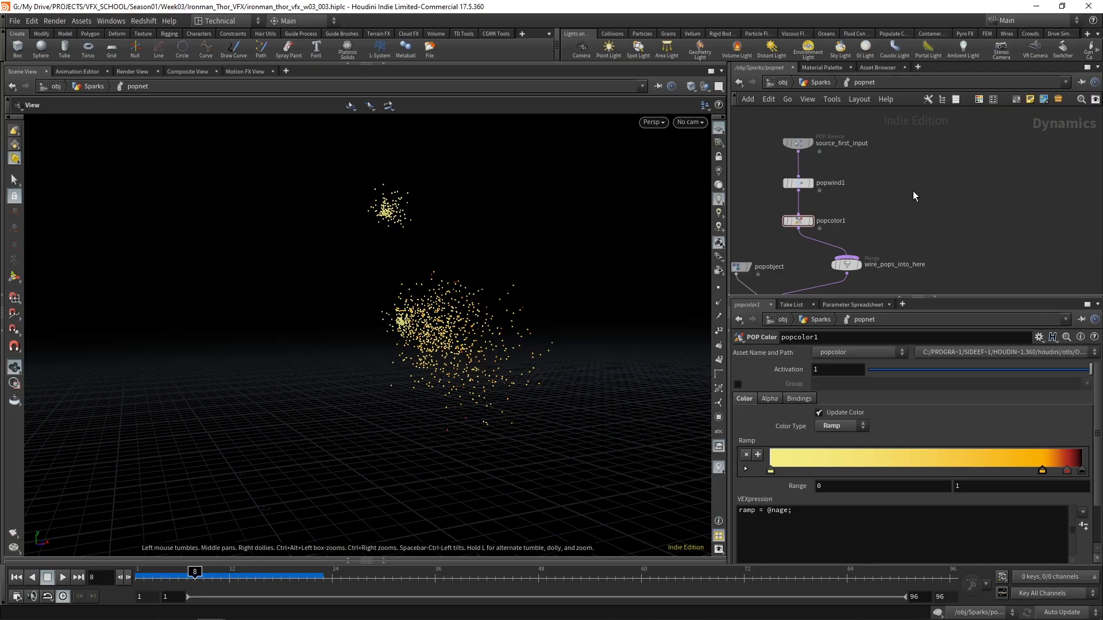
pyautogui.moveTo(888, 167); pyautogui.dragTo(889, 179, button='middle')
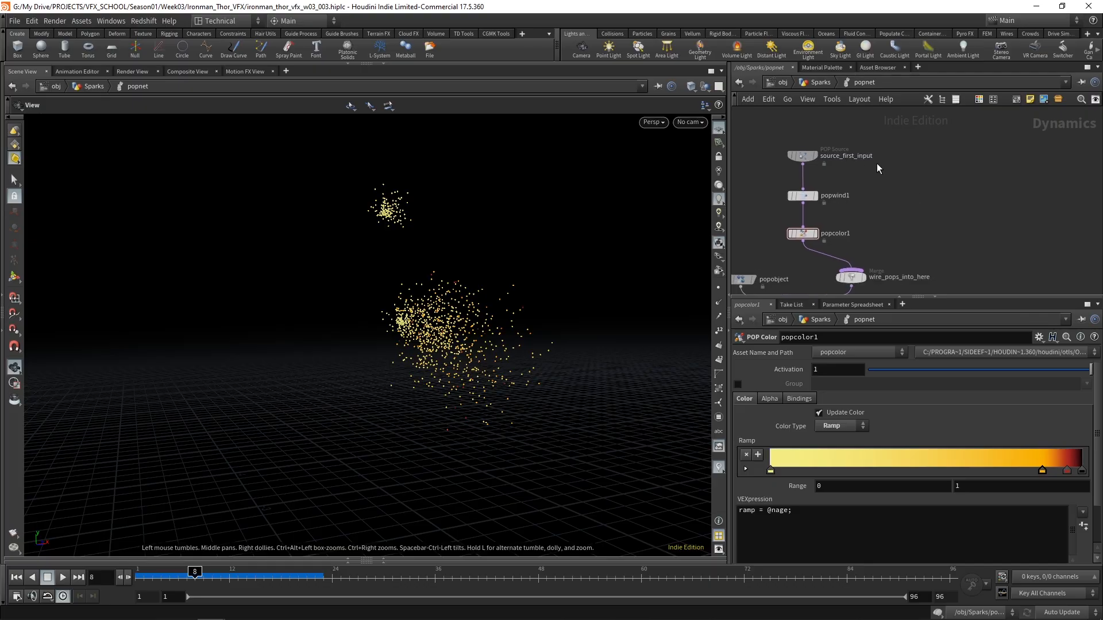
pyautogui.moveTo(804, 156)
pyautogui.keyDown('alt'); pyautogui.moveTo(804, 155); pyautogui.dragTo(925, 155); pyautogui.keyUp('alt')
pyautogui.doubleClick(862, 156)
pyautogui.hotkey('ctrl', 'a')
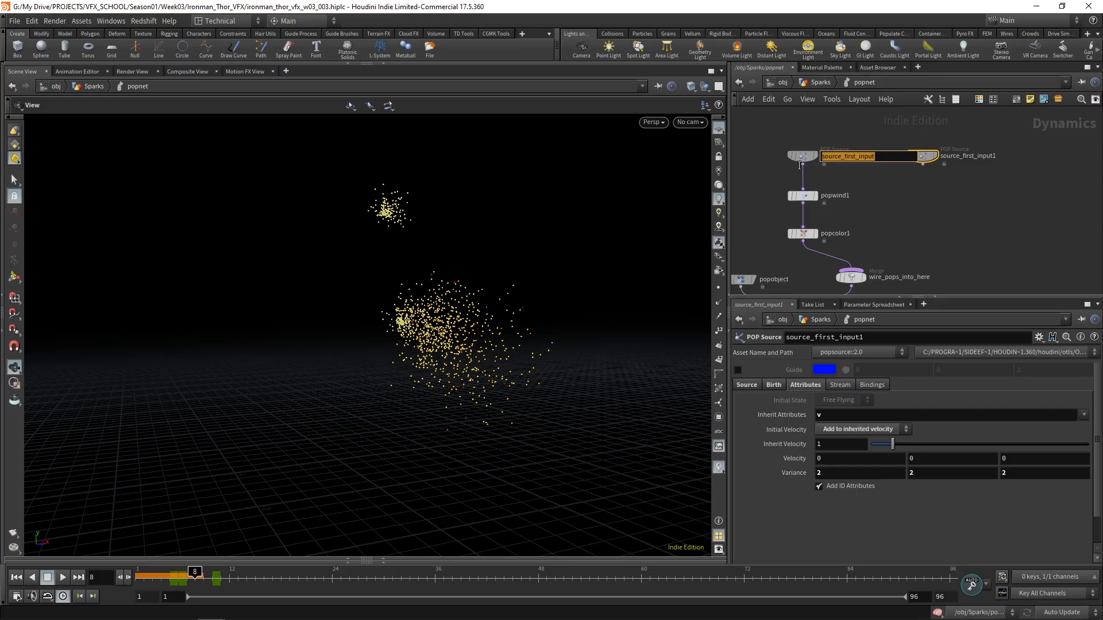
pyautogui.write('big_sparks')
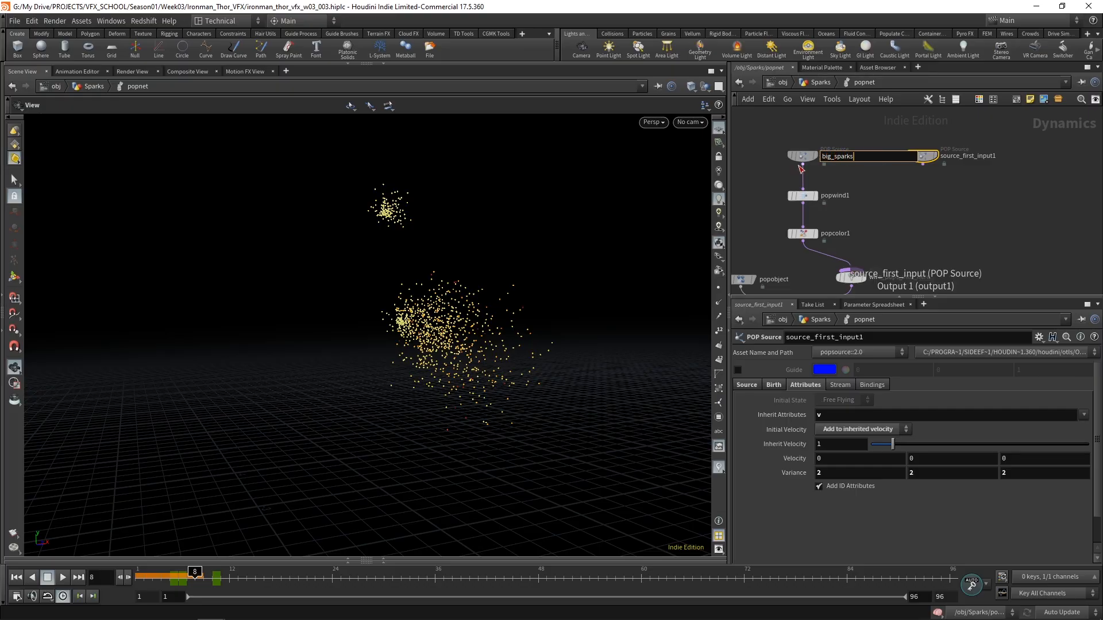
pyautogui.press('Return')
# Rename the duplicated POP Source node small_sparks.
pyautogui.click(988, 157)
pyautogui.moveTo(1002, 158); pyautogui.dragTo(888, 171)
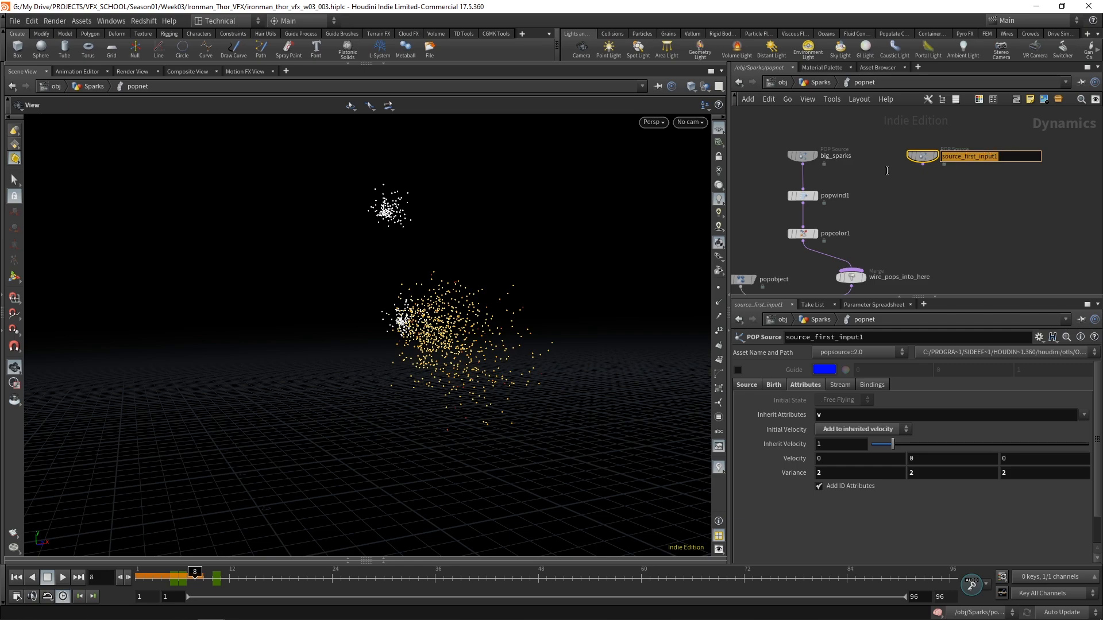
pyautogui.write('small_sparks')
pyautogui.press('Return')
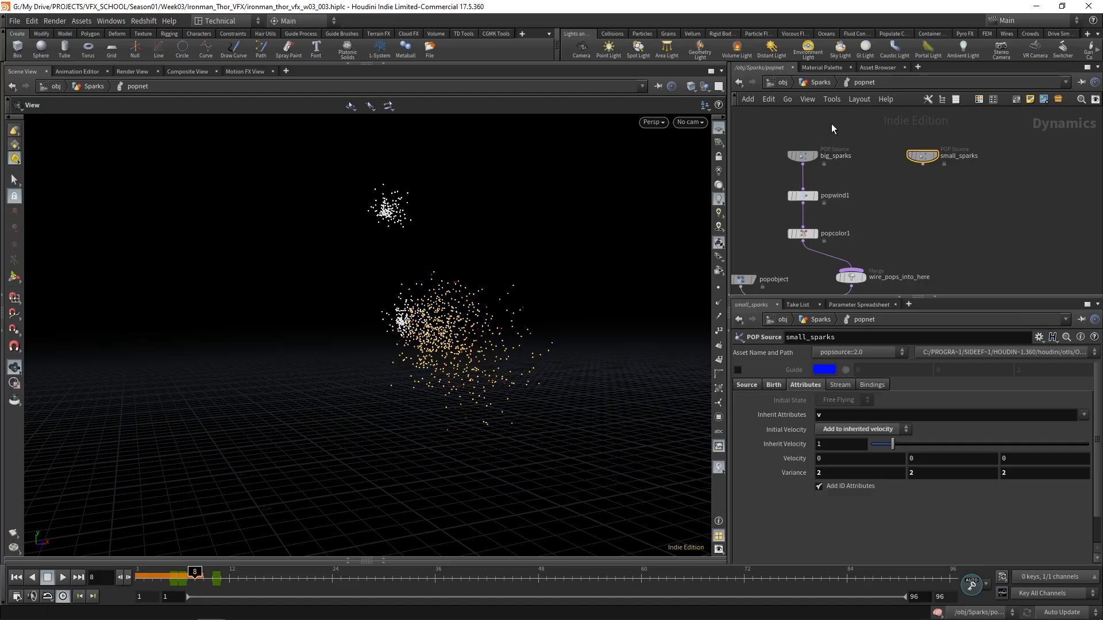
# Check the stream name setting of big_sparks and inspect the point groups on the popnet node one level up.
pyautogui.click(802, 156)
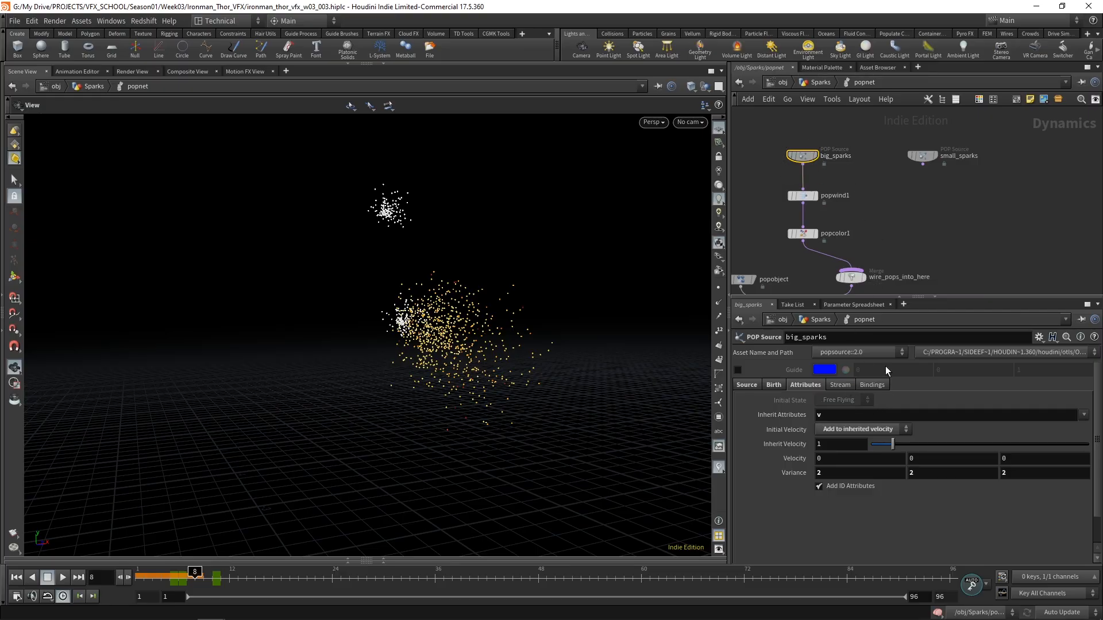
pyautogui.click(839, 385)
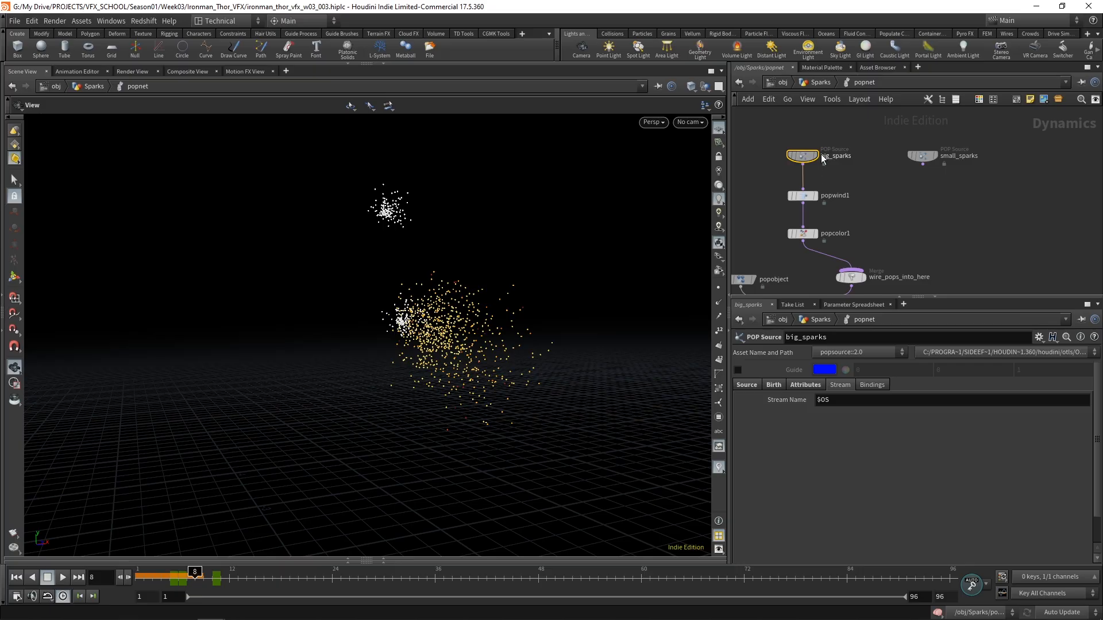
pyautogui.click(820, 82)
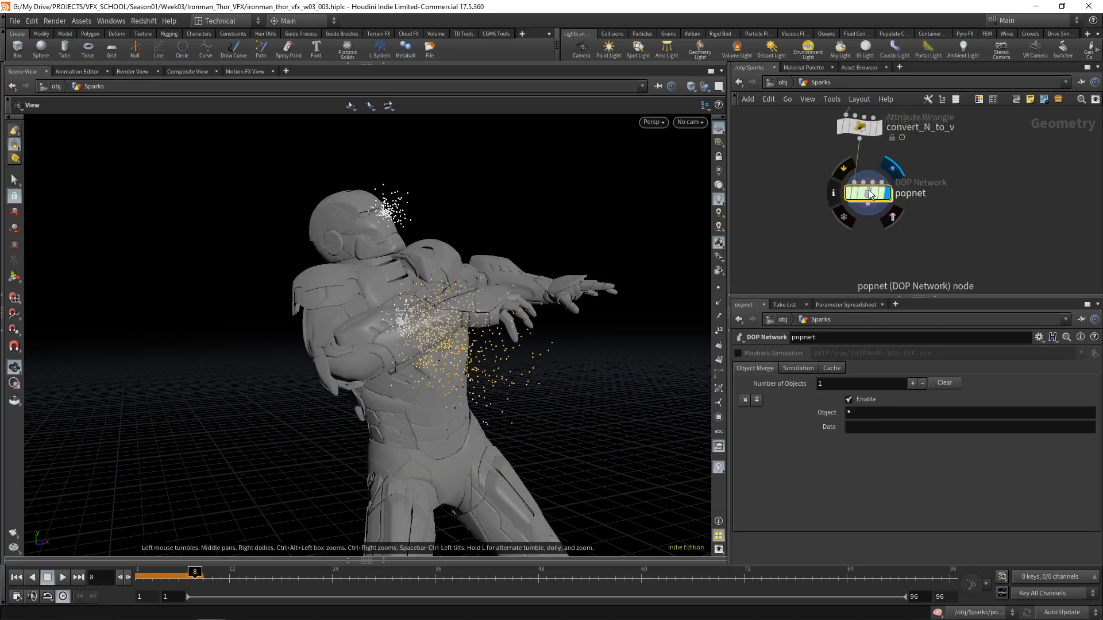
pyautogui.middleClick(872, 197)
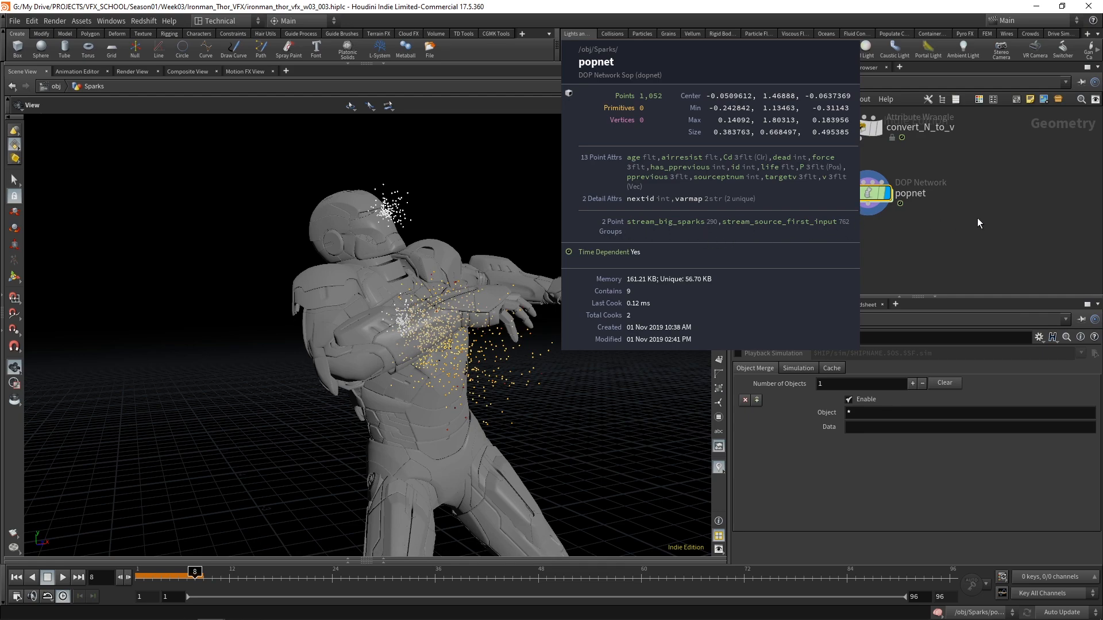
pyautogui.doubleClick(876, 195)
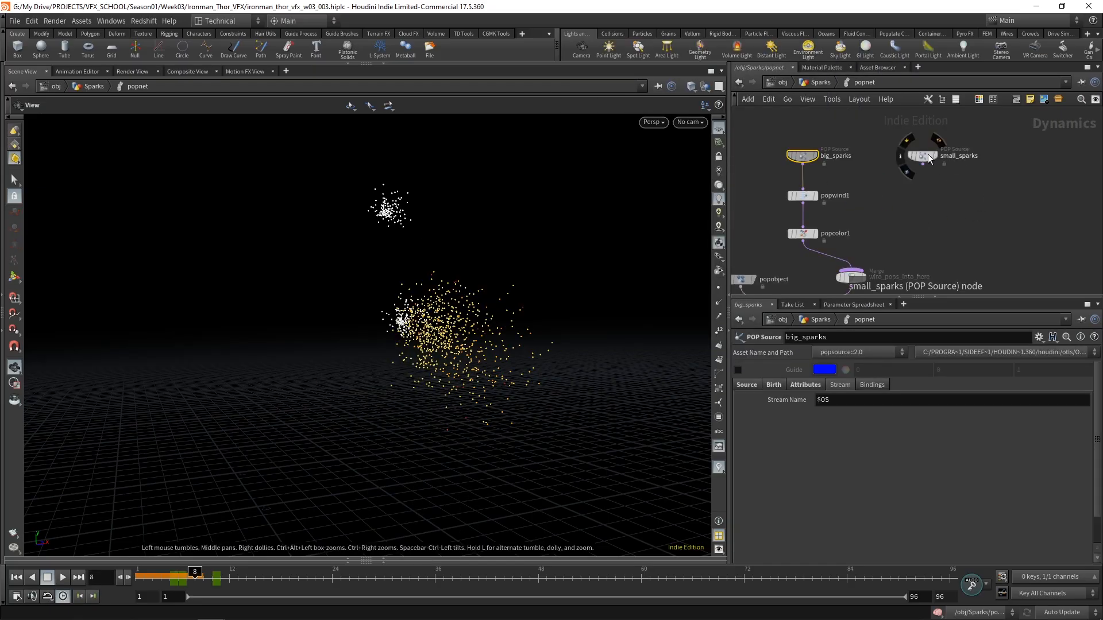
# Move to frame 10 and wire the small_sparks output into the wire_pops_into_here merge node.
pyautogui.click(929, 155)
pyautogui.moveTo(926, 213); pyautogui.dragTo(922, 147, button='middle')
pyautogui.moveTo(194, 571)
pyautogui.mouseDown()
pyautogui.moveTo(138, 572)
pyautogui.moveTo(214, 573)
pyautogui.mouseUp()
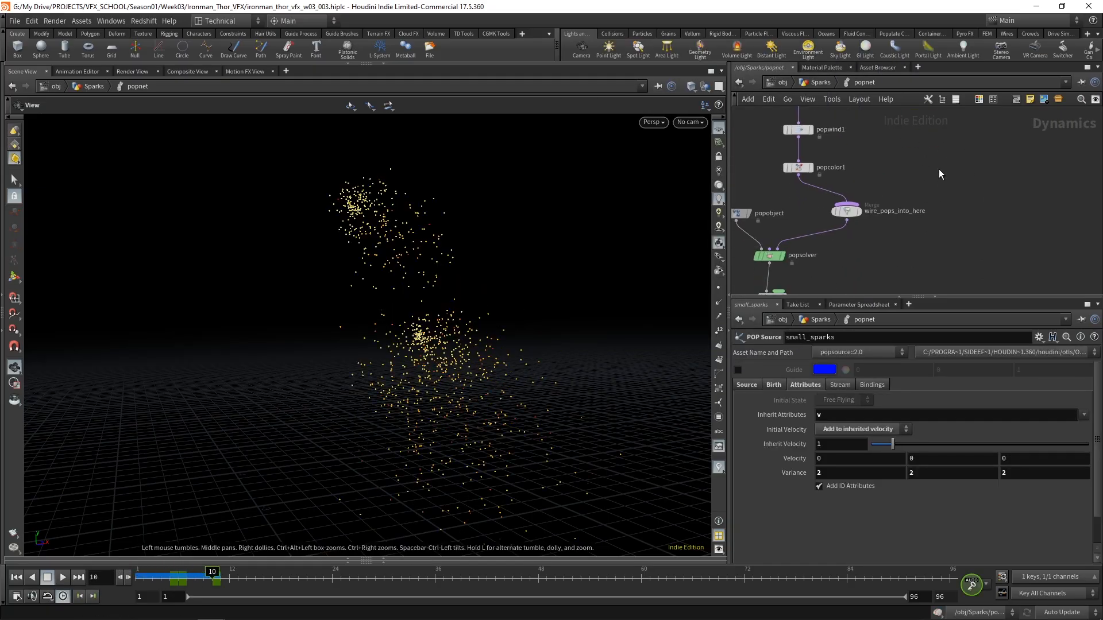
pyautogui.moveTo(938, 181); pyautogui.dragTo(904, 215, button='middle')
pyautogui.click(893, 163)
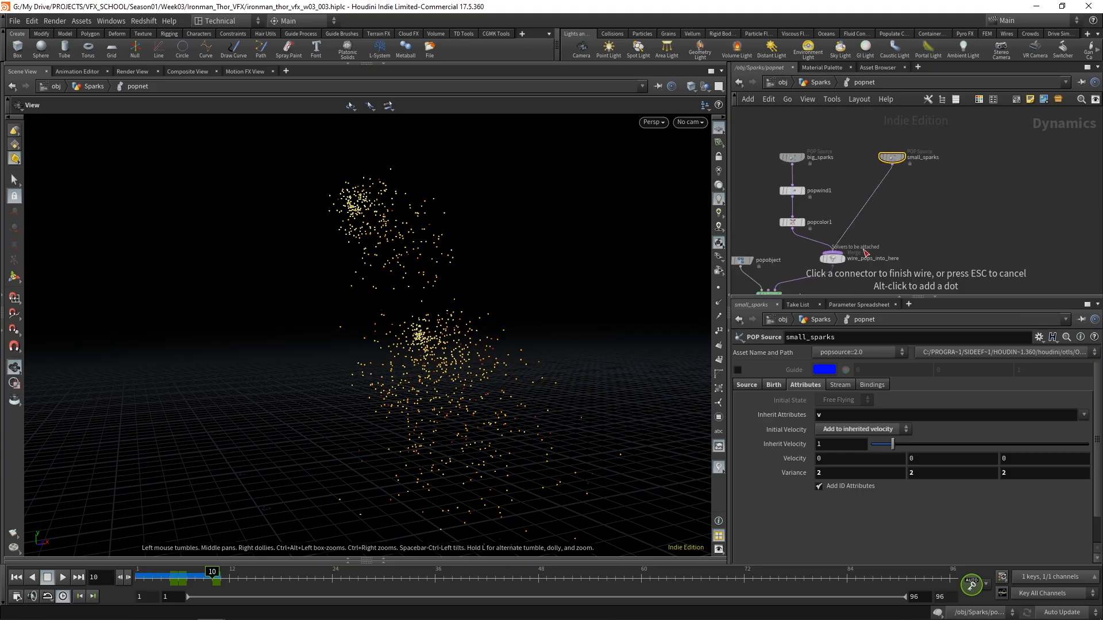
pyautogui.click(866, 250)
# Recheck the popnet node's stream point groups from the Sparks level, and return inside the network.
pyautogui.press('u')
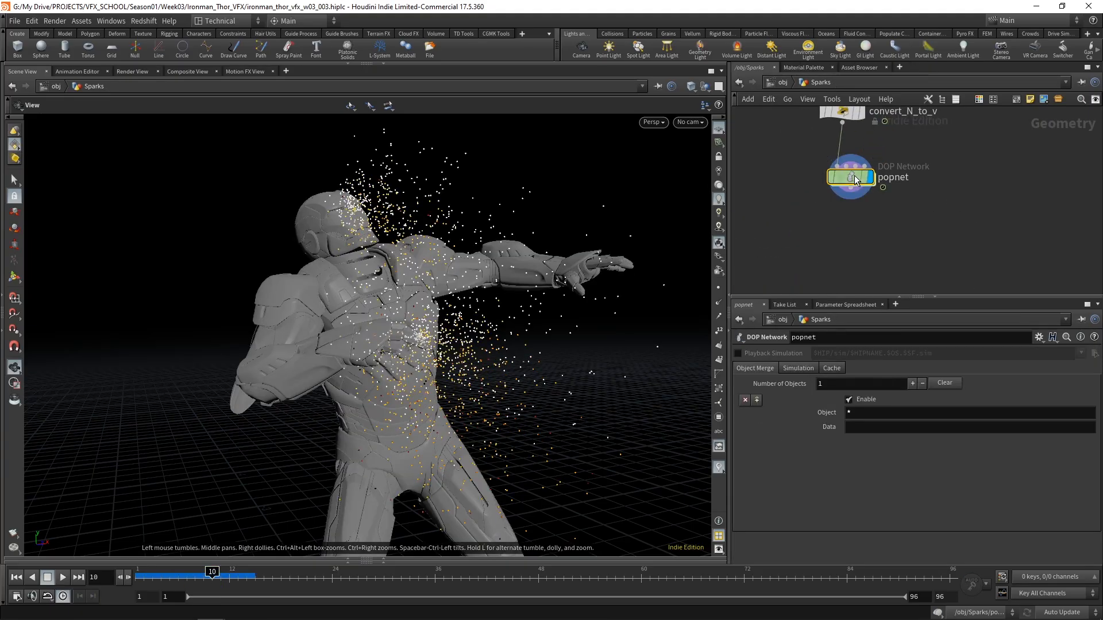
pyautogui.click(816, 176)
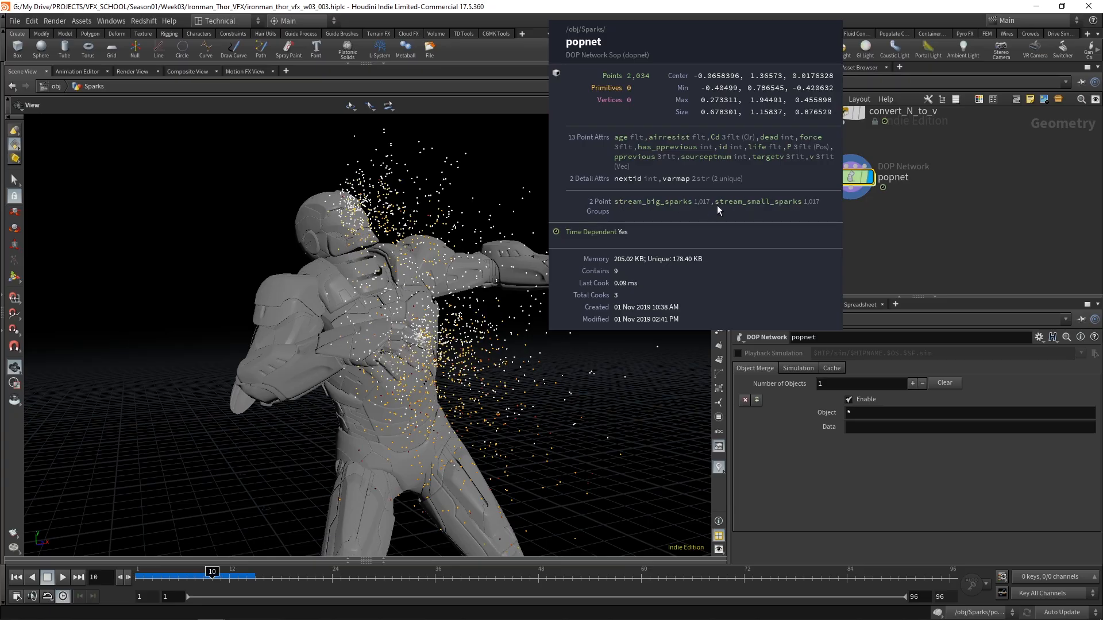
pyautogui.doubleClick(857, 176)
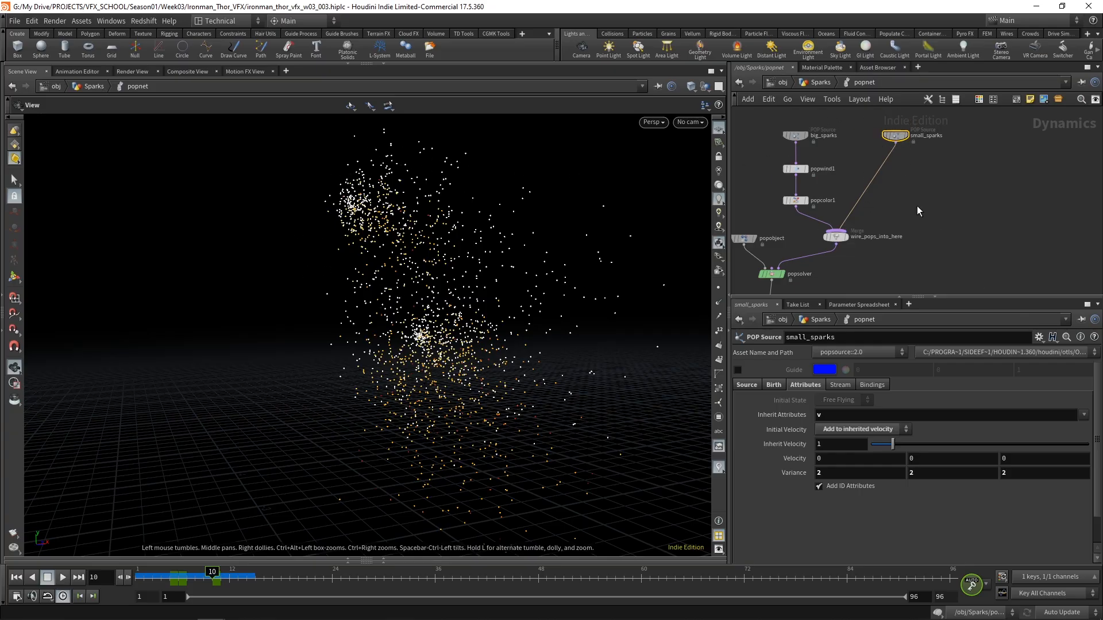
# Move popwind1 and popcolor1 below the wire_pops_into_here merge, feeding popsolver, and connect both spark sources directly to the merge.
pyautogui.moveTo(915, 197); pyautogui.dragTo(921, 168, button='middle')
pyautogui.moveTo(841, 207); pyautogui.dragTo(853, 200)
pyautogui.moveTo(843, 124)
pyautogui.mouseDown()
pyautogui.moveTo(769, 190)
pyautogui.moveTo(988, 189)
pyautogui.mouseUp()
pyautogui.moveTo(852, 195); pyautogui.dragTo(855, 166)
pyautogui.moveTo(990, 161); pyautogui.dragTo(859, 199)
pyautogui.click(956, 166)
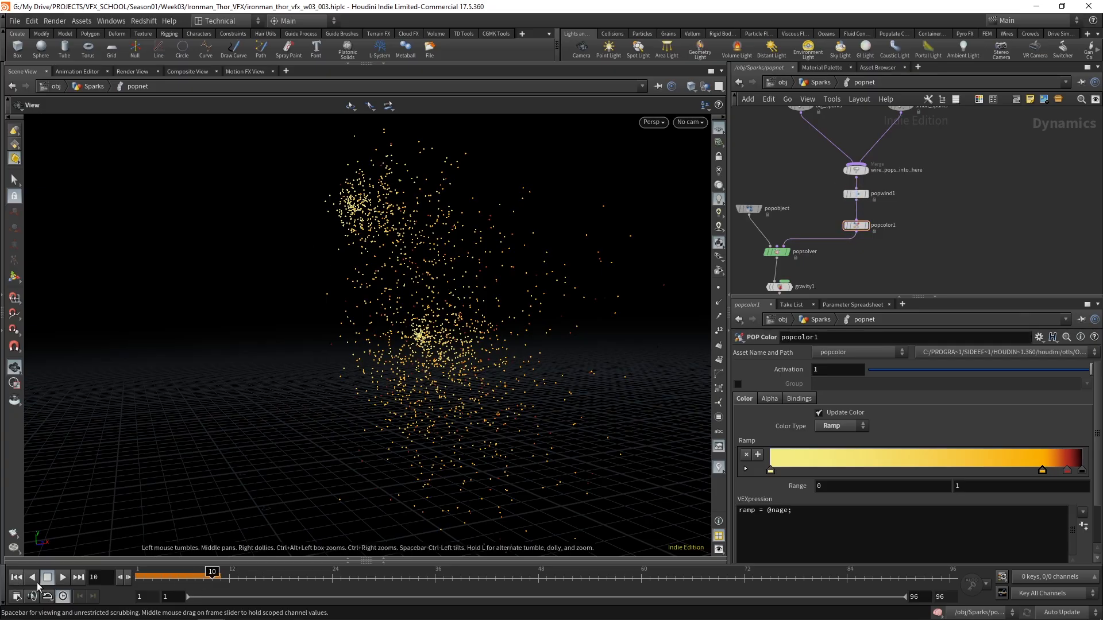
# Play the particle simulation from the start and return to frame 1.
pyautogui.click(16, 578)
pyautogui.click(62, 578)
pyautogui.moveTo(230, 574); pyautogui.dragTo(129, 573)
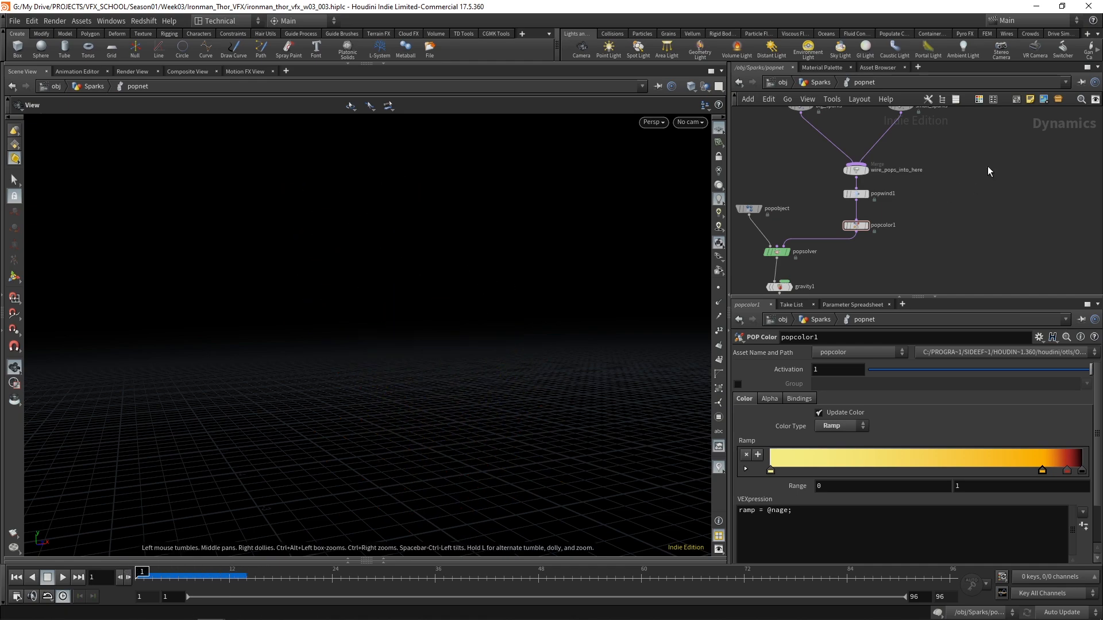
# Set the Life Expectancy of small_sparks to 0.1 and its Life Variance to 0.5.
pyautogui.moveTo(991, 171); pyautogui.dragTo(983, 195, button='middle')
pyautogui.scroll(3, 938, 146)
pyautogui.click(898, 146)
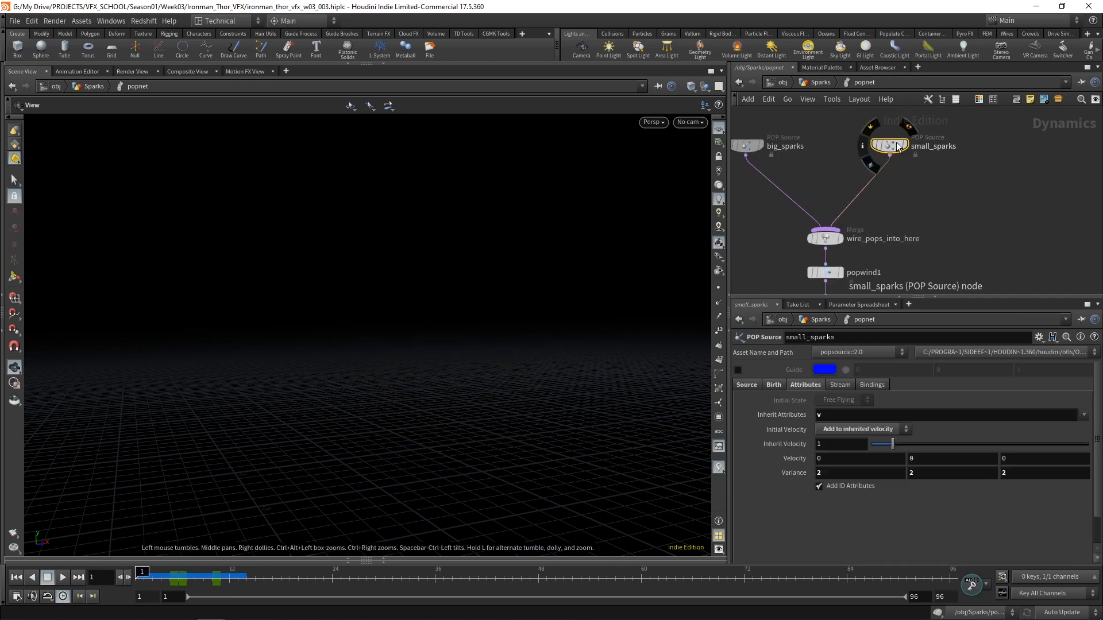
pyautogui.click(775, 385)
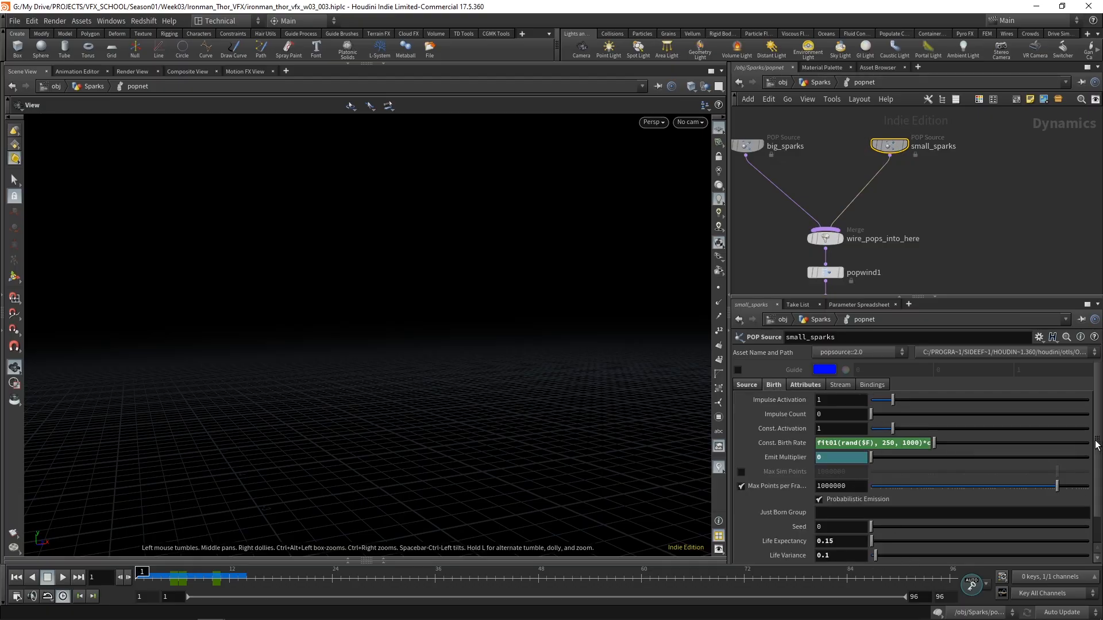
pyautogui.scroll(-2, 1097, 476)
pyautogui.click(825, 507)
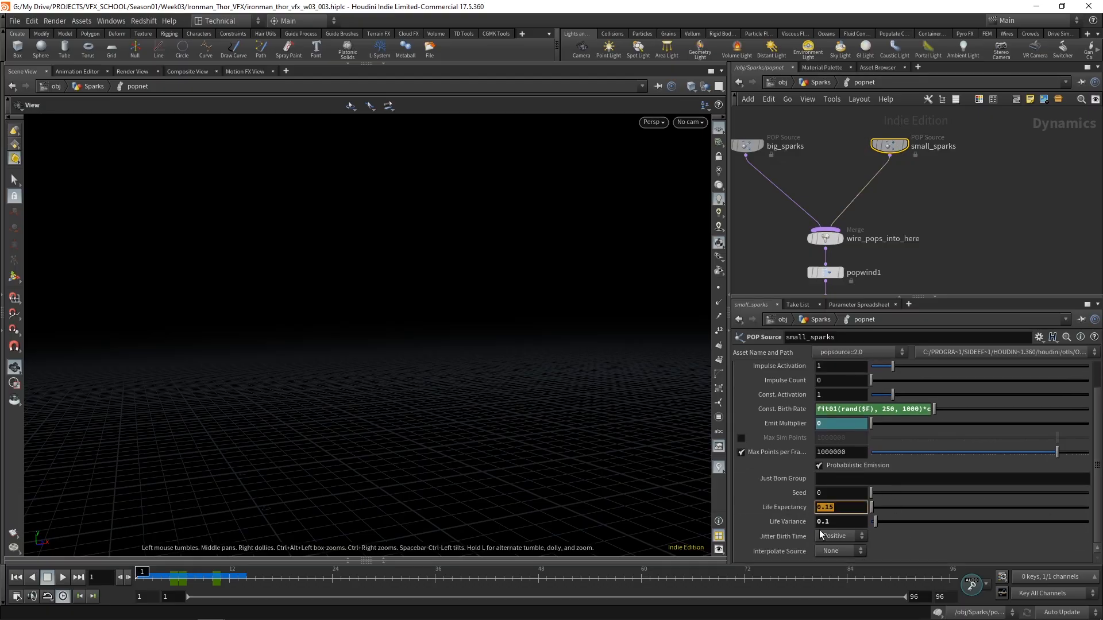
pyautogui.write('0.1')
pyautogui.click(843, 521)
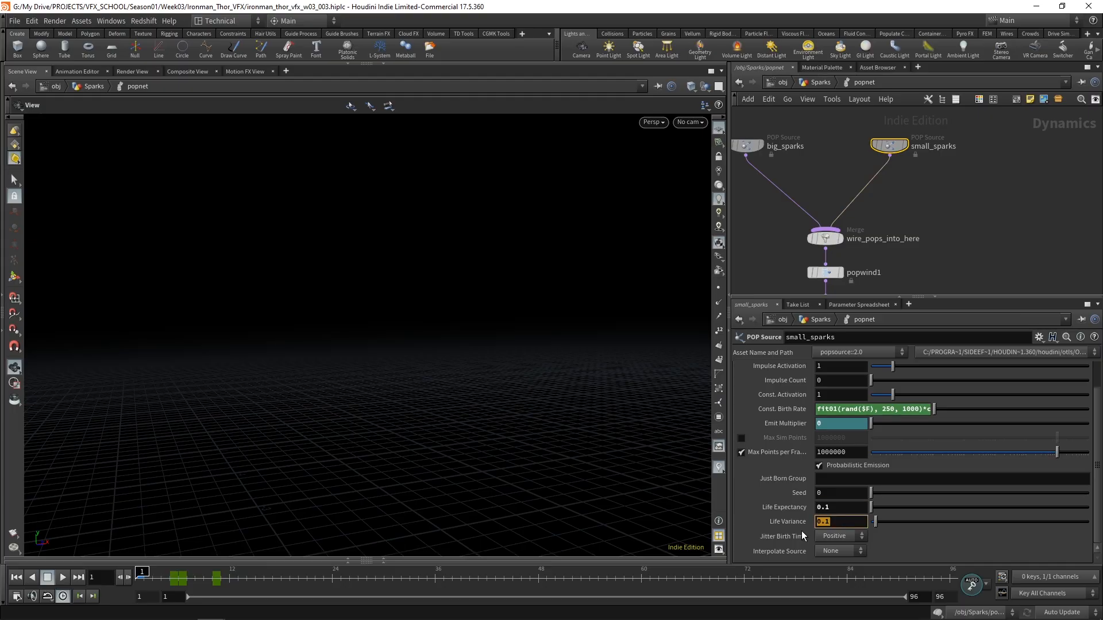
pyautogui.write('0.5')
pyautogui.press('Return')
# Set the Life Expectancy of small_sparks to 0.075 and its Life Variance to 0.05.
pyautogui.click(840, 510)
pyautogui.write('75')
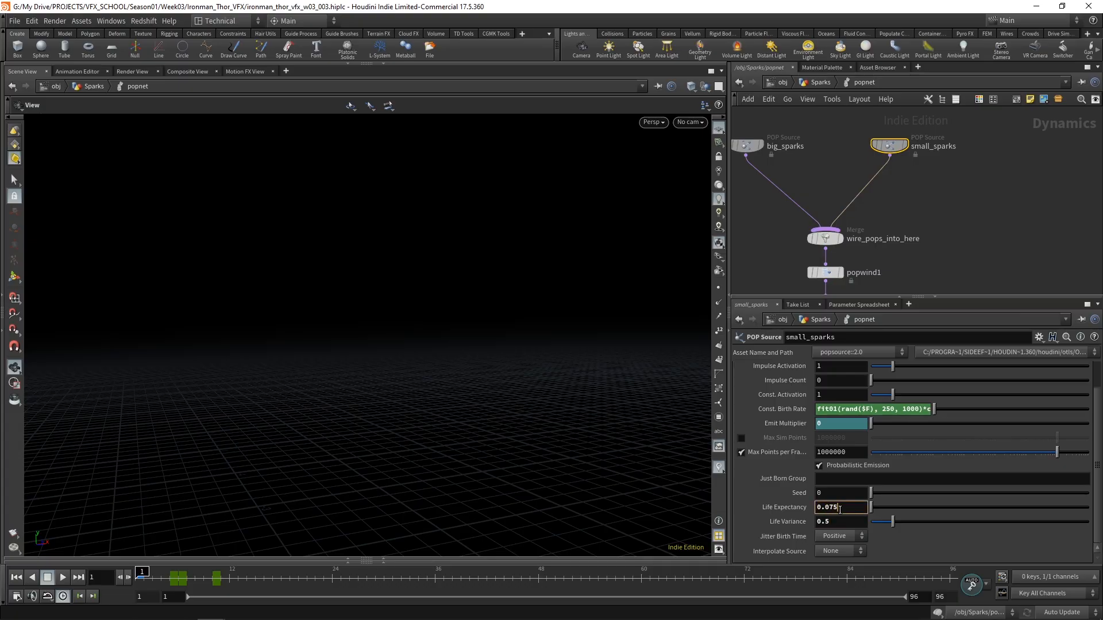
pyautogui.click(836, 526)
pyautogui.write('0.05')
pyautogui.press('Return')
# Set the Inherit Velocity of small_sparks to 0.8.
pyautogui.moveTo(891, 146)
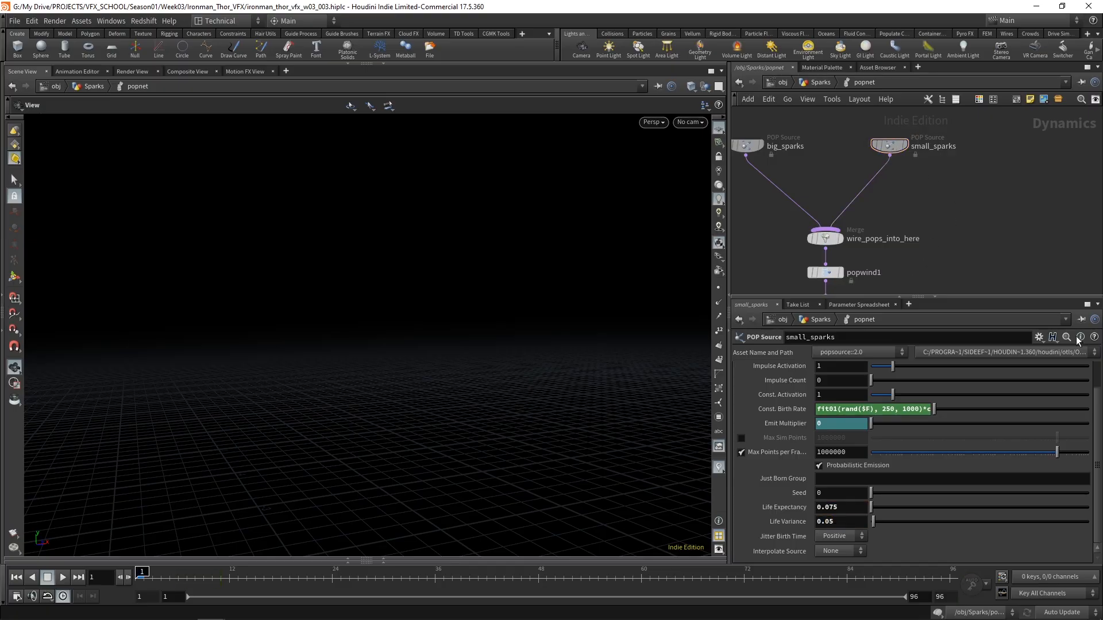
pyautogui.scroll(2, 1095, 396)
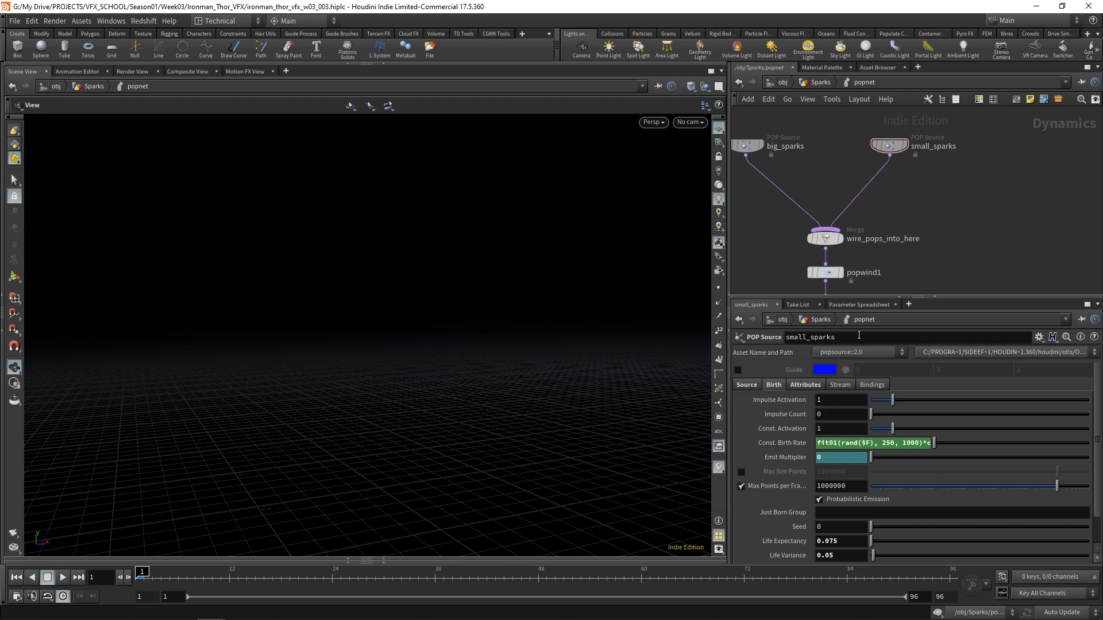
pyautogui.click(813, 386)
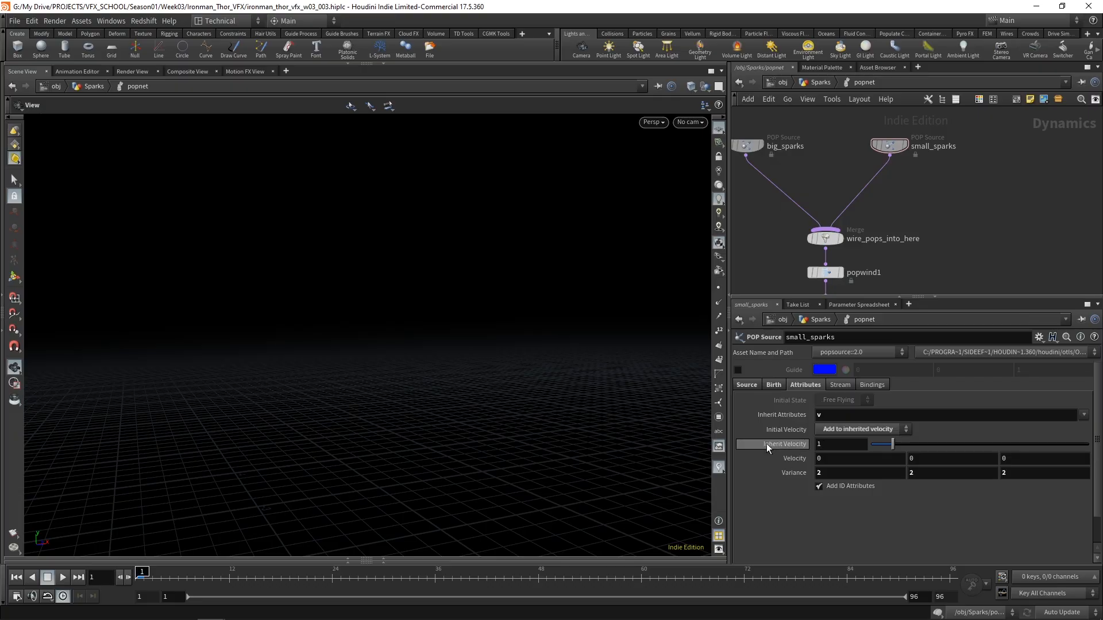
pyautogui.click(817, 444)
pyautogui.write('0.8')
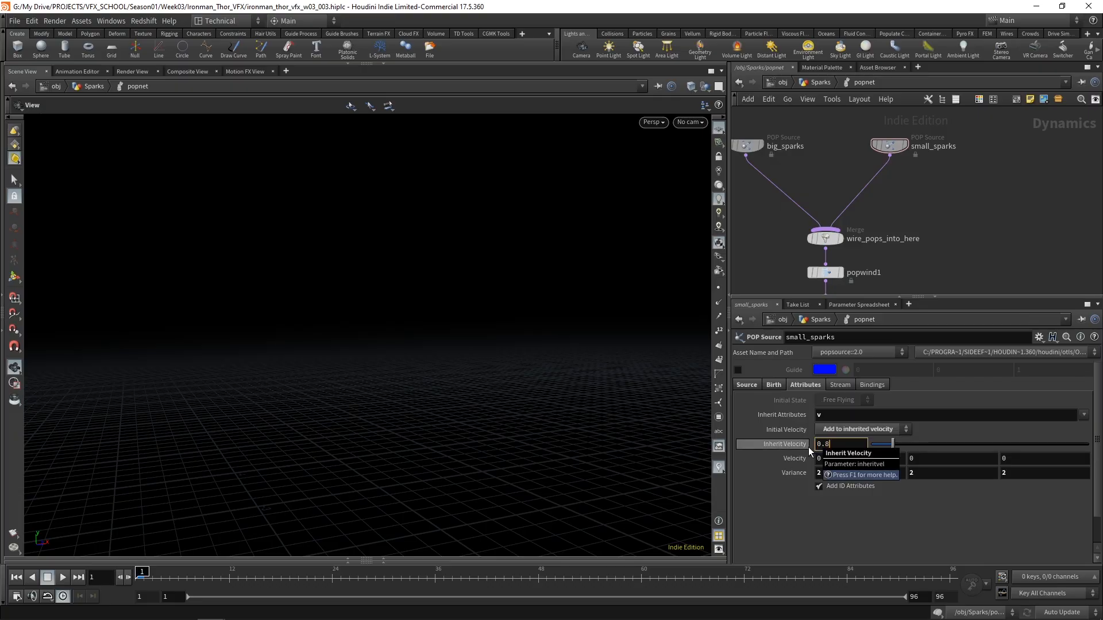
pyautogui.press('Return')
# Set the velocity Variance of small_sparks to 1.5 on all three axes.
pyautogui.click(839, 474)
pyautogui.write('1.5')
pyautogui.press('Tab')
pyautogui.write('1.5')
pyautogui.press('Tab')
pyautogui.write('1.5')
pyautogui.press('Return')
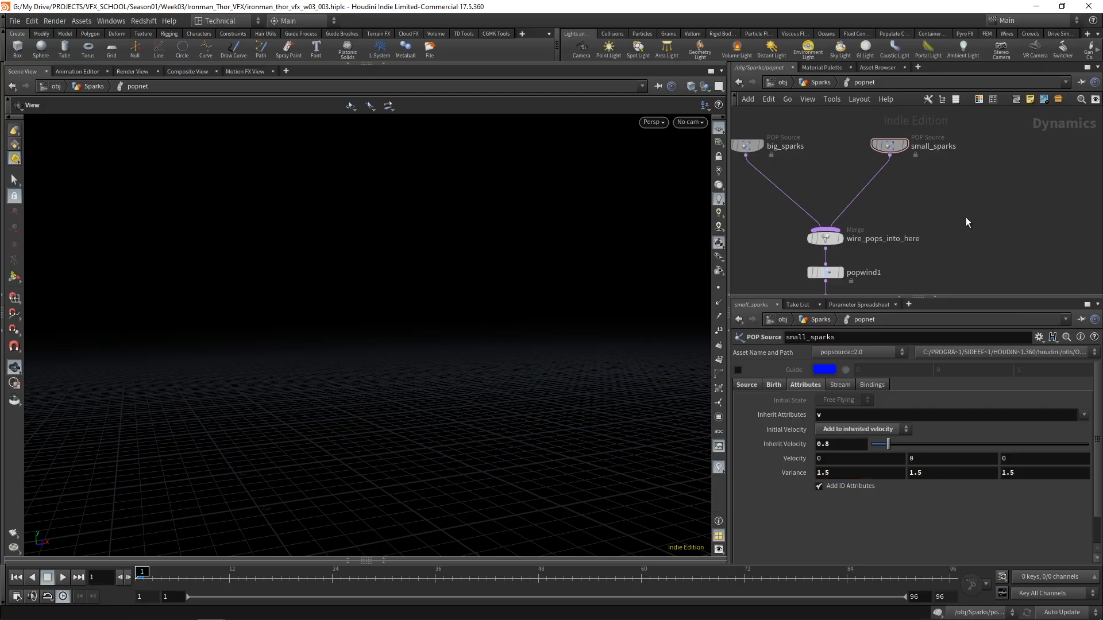
# Preview the sparks at frame 9 and set the birth Seed of small_sparks to 12.
pyautogui.moveTo(946, 260); pyautogui.dragTo(945, 227, button='middle')
pyautogui.moveTo(161, 572); pyautogui.dragTo(208, 573)
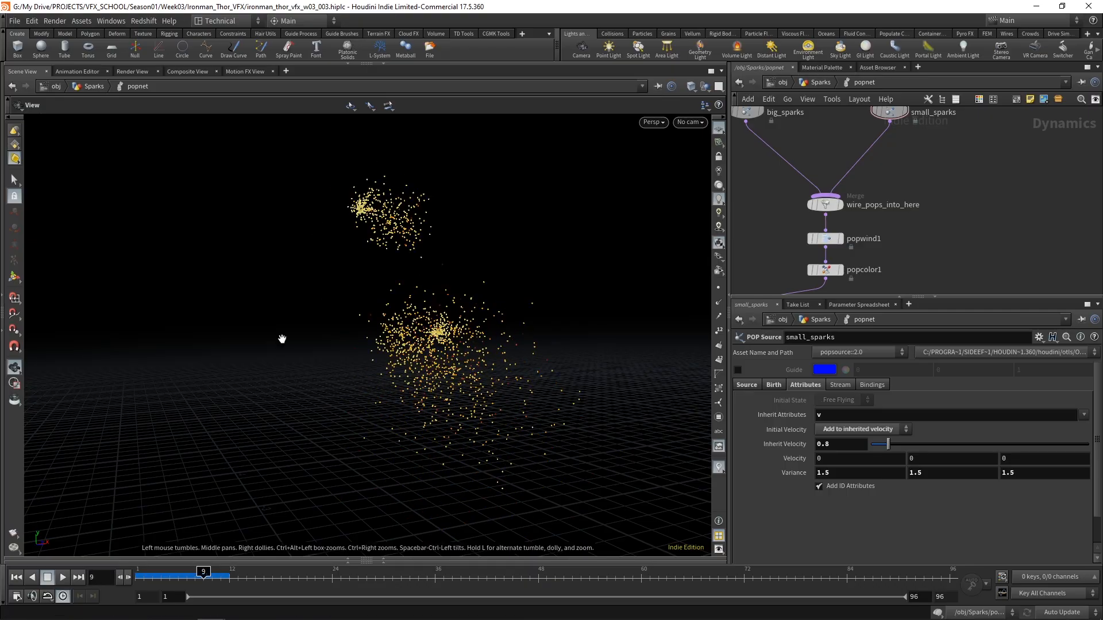
pyautogui.click(773, 385)
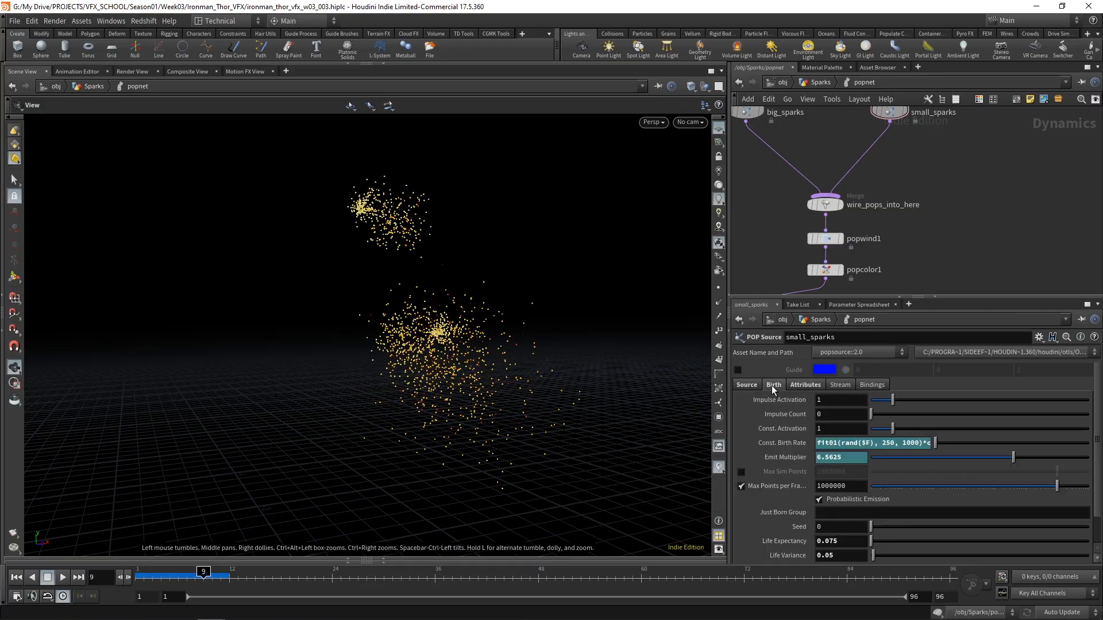
pyautogui.doubleClick(829, 527)
pyautogui.write('12')
pyautogui.press('Return')
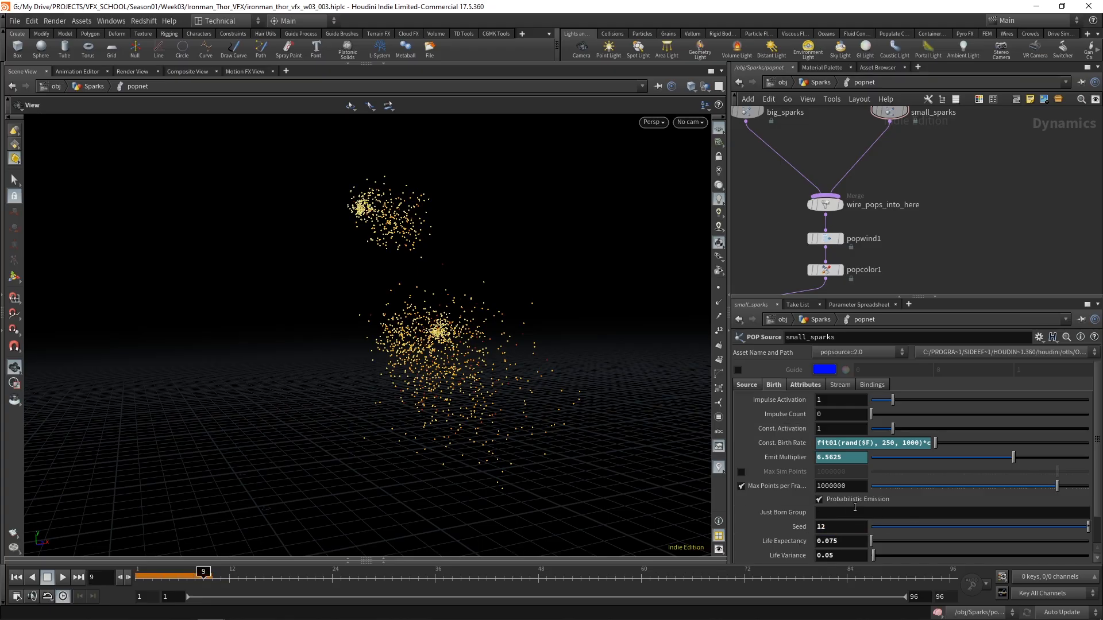
# Review the source, birth and attribute parameters of small_sparks.
pyautogui.click(749, 384)
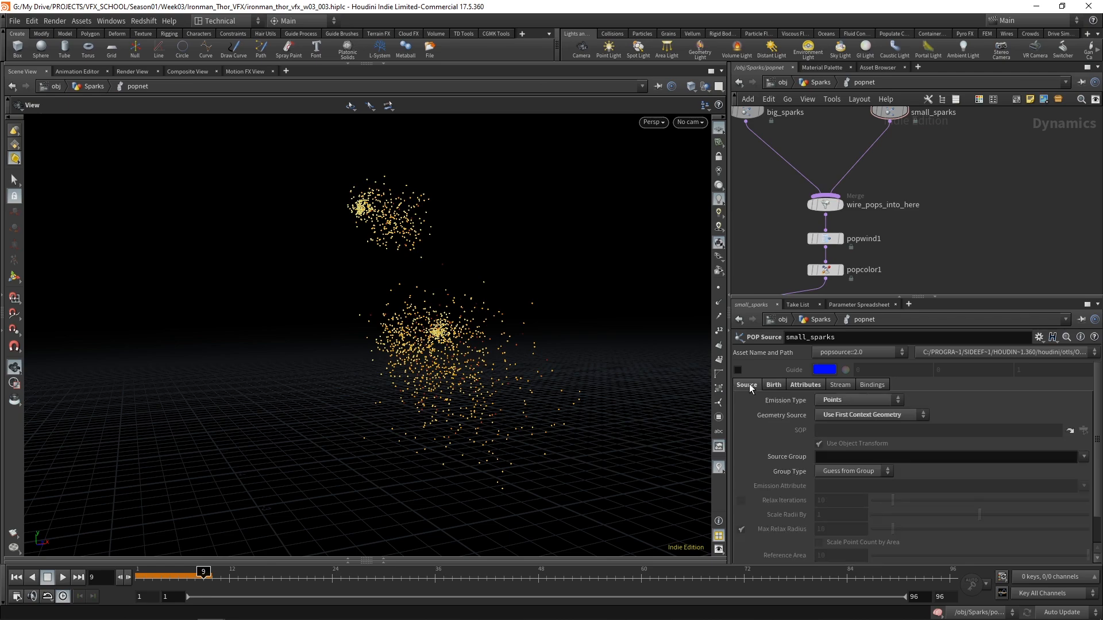
pyautogui.click(772, 384)
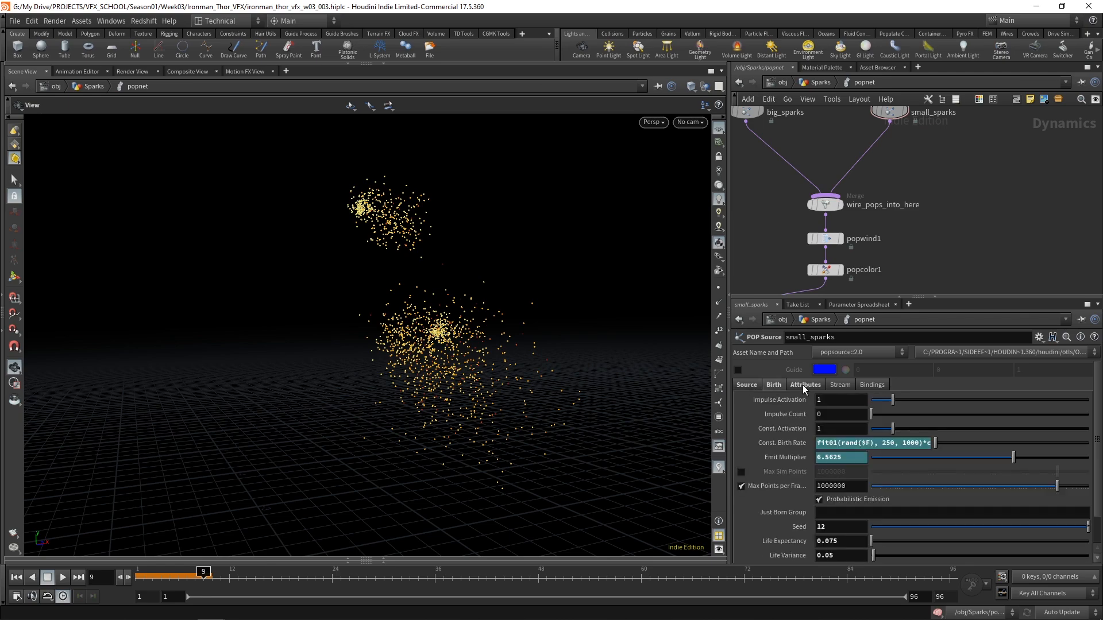
pyautogui.click(802, 385)
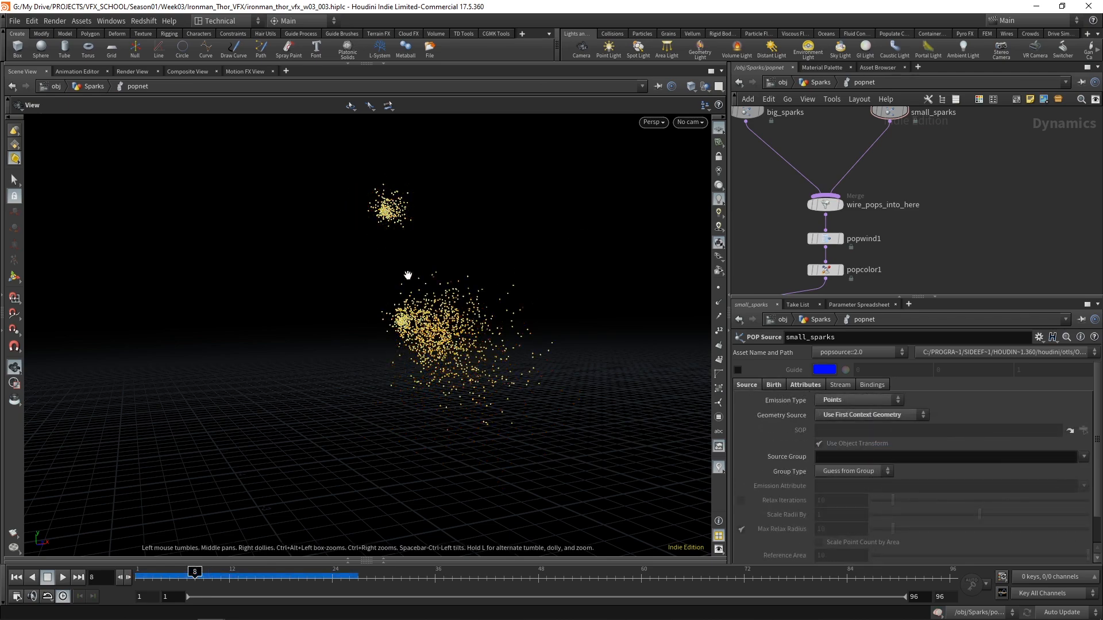
# Set the Inherit Velocity of big_sparks to 2 and rewind to frame 1.
pyautogui.moveTo(961, 171); pyautogui.dragTo(989, 188, button='middle')
pyautogui.click(775, 136)
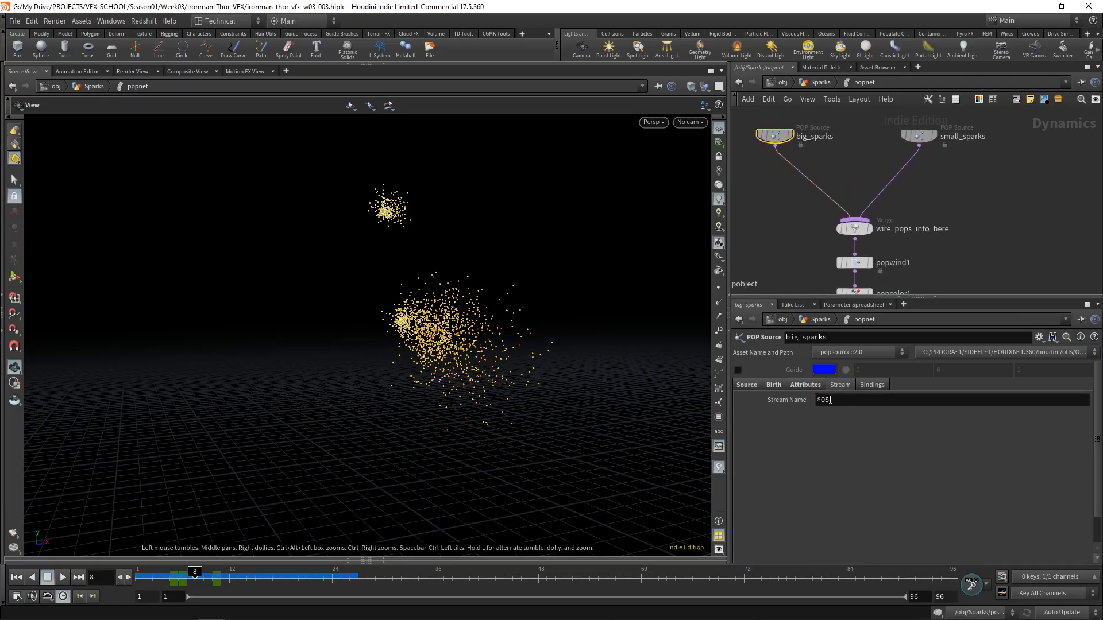
pyautogui.click(813, 386)
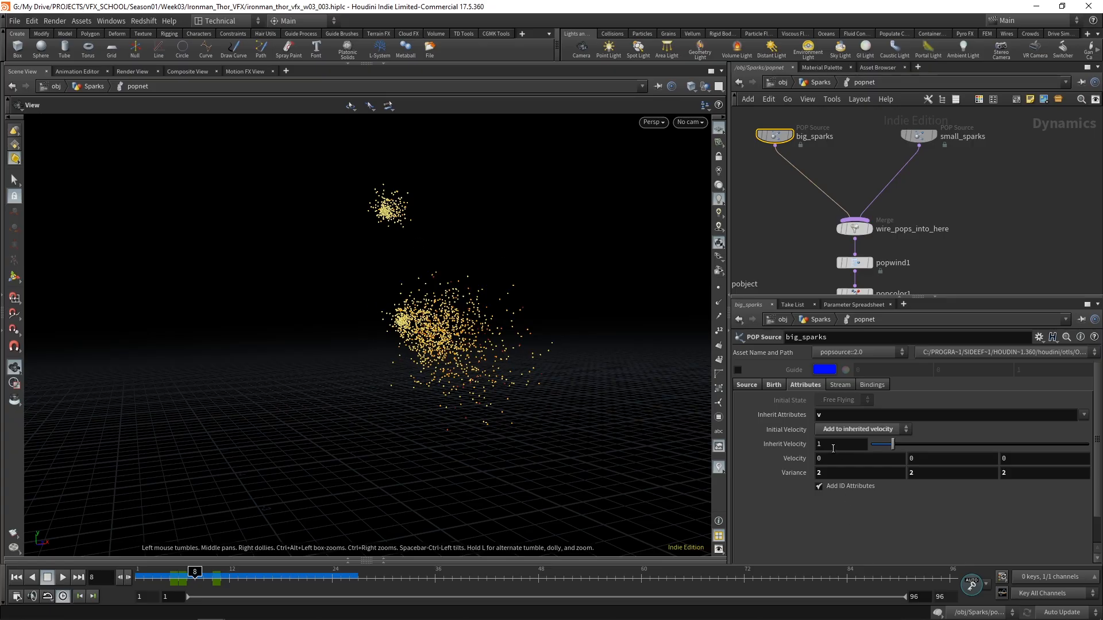
pyautogui.moveTo(837, 444); pyautogui.dragTo(792, 456)
pyautogui.write('2')
pyautogui.press('Return')
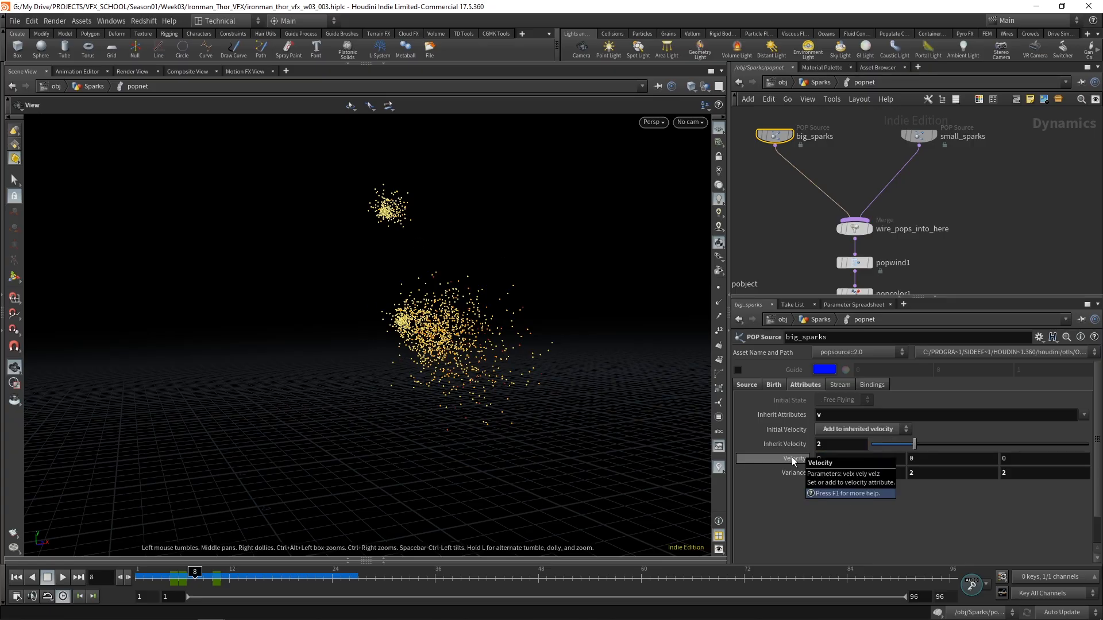
pyautogui.click(16, 577)
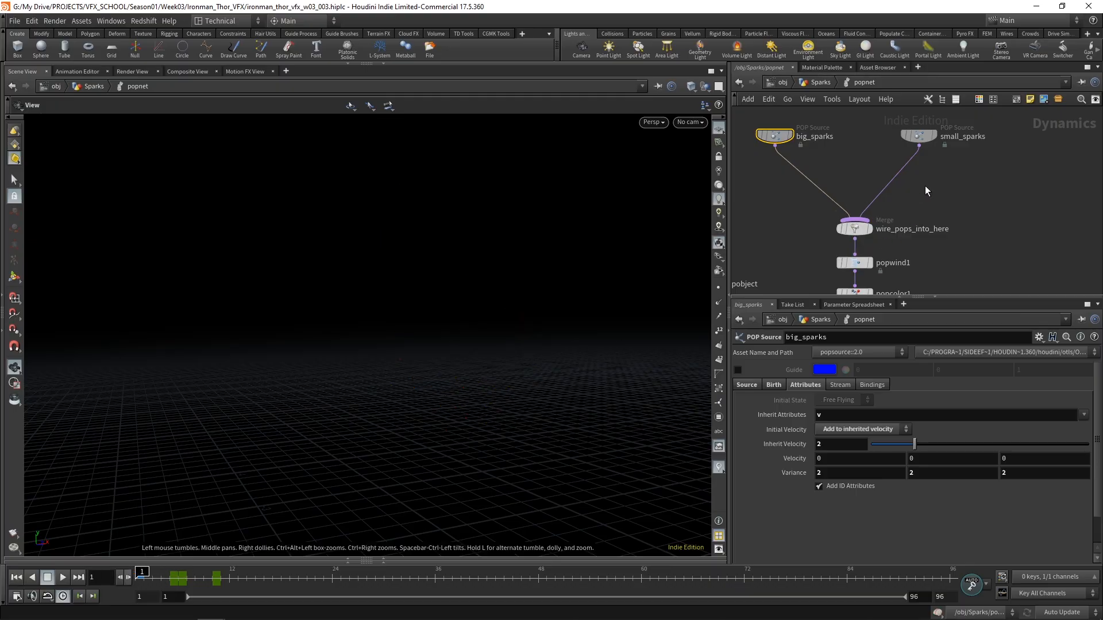
# Bypass small_sparks and preview the simulation, setting the Inherit Velocity of big_sparks to 3.
pyautogui.click(908, 133)
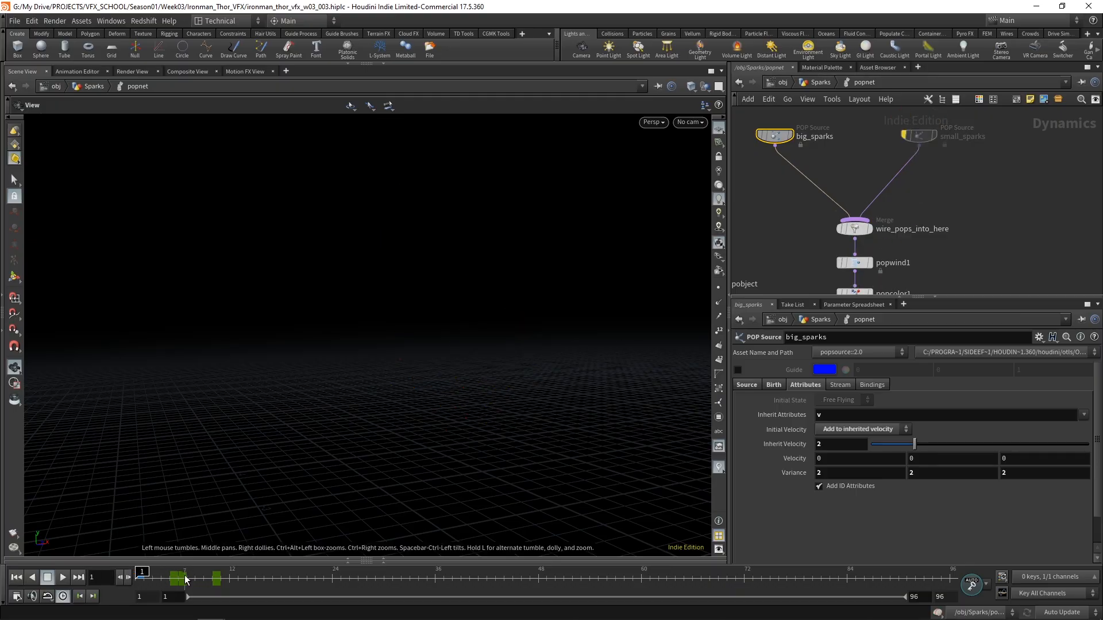
pyautogui.moveTo(143, 576)
pyautogui.mouseDown()
pyautogui.moveTo(229, 561)
pyautogui.moveTo(141, 559)
pyautogui.mouseUp()
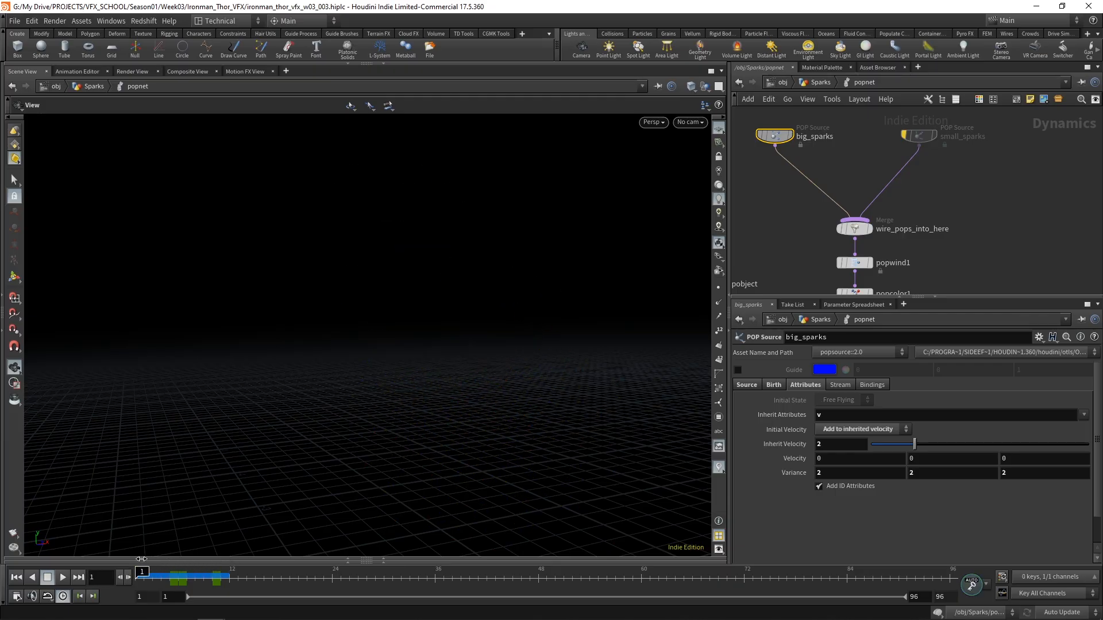
pyautogui.moveTo(823, 445); pyautogui.dragTo(781, 457)
pyautogui.write('3')
pyautogui.press('Return')
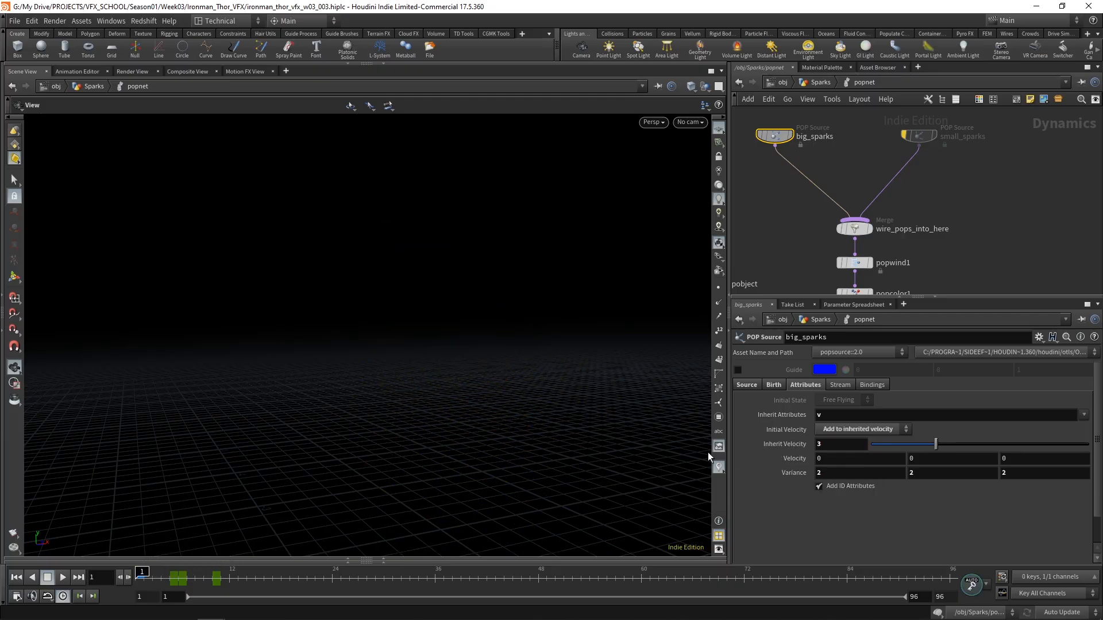
pyautogui.moveTo(199, 570); pyautogui.dragTo(137, 572)
# Set the velocity Variance of big_sparks to 3 on all three axes and scrub the first frames.
pyautogui.click(854, 475)
pyautogui.write('3')
pyautogui.press('Tab')
pyautogui.write('3')
pyautogui.press('Tab')
pyautogui.write('3')
pyautogui.press('Tab')
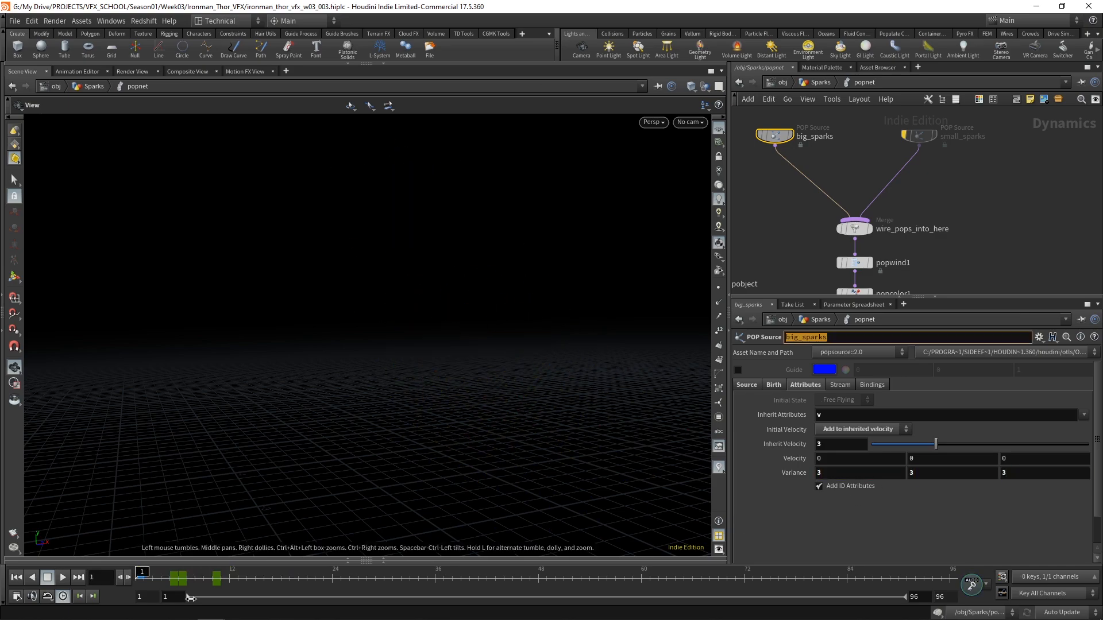
pyautogui.moveTo(166, 571); pyautogui.dragTo(193, 566)
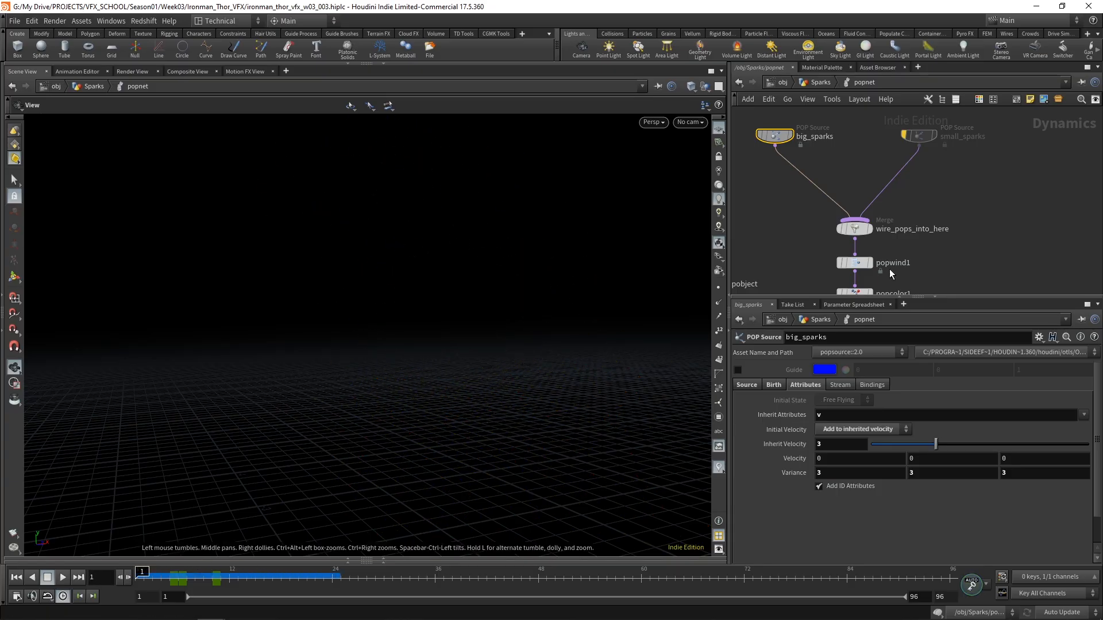
# Set the Y wind velocity of popwind1 to -4 and the Inherit Velocity of big_sparks to 3.5, previewing around frame 8.
pyautogui.moveTo(845, 268); pyautogui.dragTo(837, 218, button='middle')
pyautogui.click(837, 218)
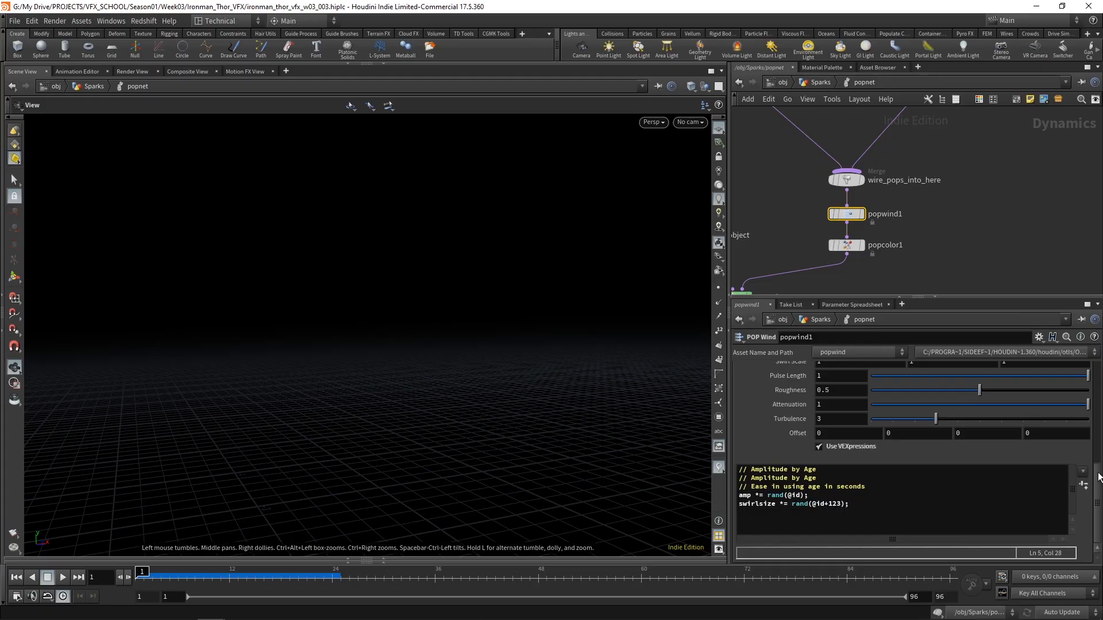
pyautogui.scroll(10, 1098, 473)
pyautogui.write('-4')
pyautogui.press('Return')
pyautogui.moveTo(141, 573); pyautogui.dragTo(198, 574)
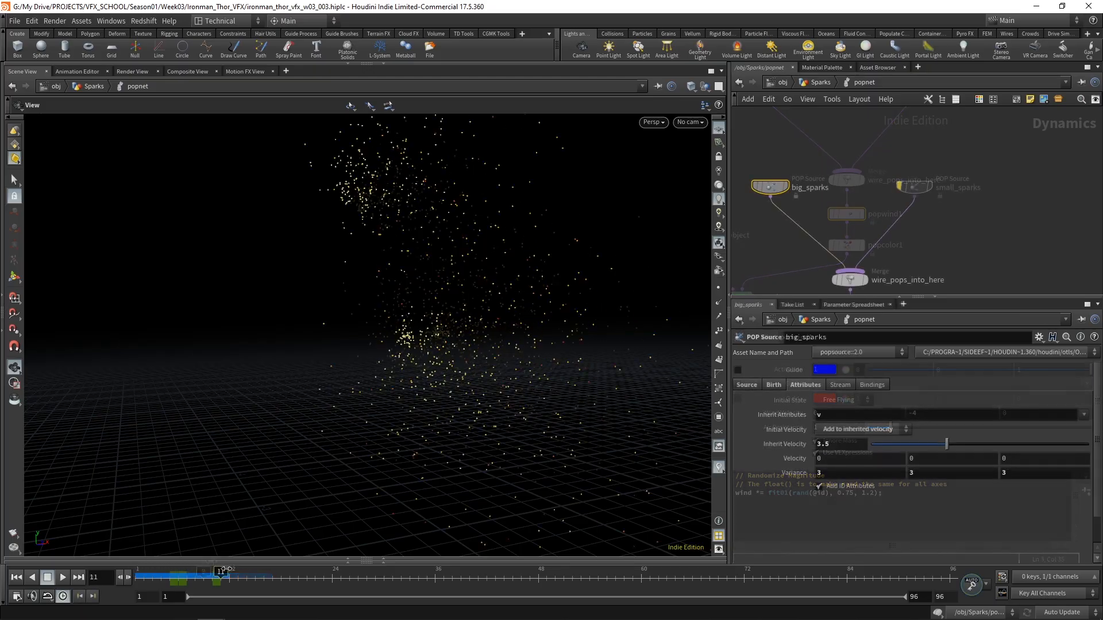
pyautogui.moveTo(213, 574)
pyautogui.mouseDown()
pyautogui.moveTo(288, 569)
pyautogui.moveTo(138, 569)
pyautogui.moveTo(247, 569)
pyautogui.moveTo(141, 571)
pyautogui.moveTo(199, 573)
pyautogui.mouseUp()
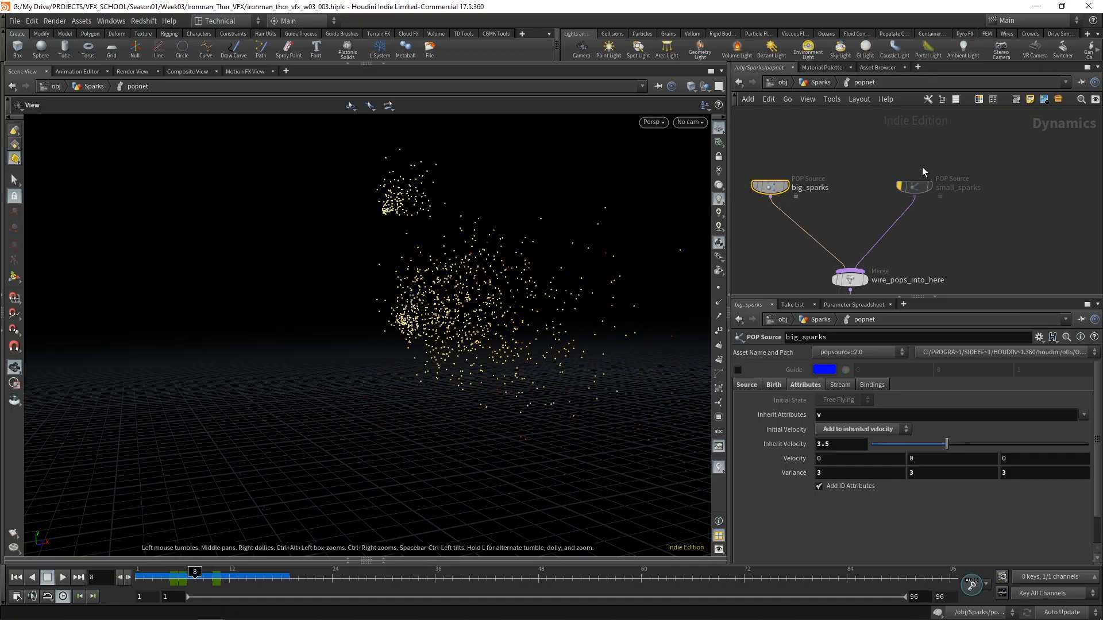
# Delete the bypassed small_sparks source from the particle network.
pyautogui.click(918, 187)
pyautogui.click(957, 188)
pyautogui.moveTo(995, 188); pyautogui.dragTo(892, 195)
pyautogui.click(926, 229)
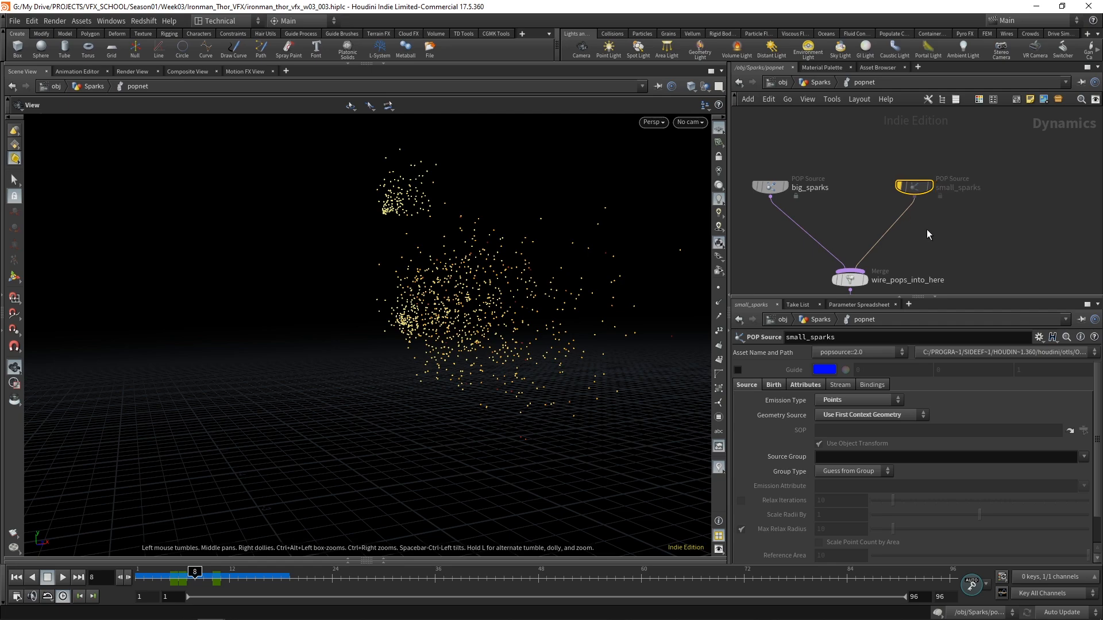
pyautogui.press('Delete')
# Duplicate big_sparks, connect the copy to wire_pops_into_here and rename it small_sparks.
pyautogui.keyDown('alt'); pyautogui.moveTo(787, 188); pyautogui.dragTo(926, 182); pyautogui.keyUp('alt')
pyautogui.click(910, 189)
pyautogui.click(859, 269)
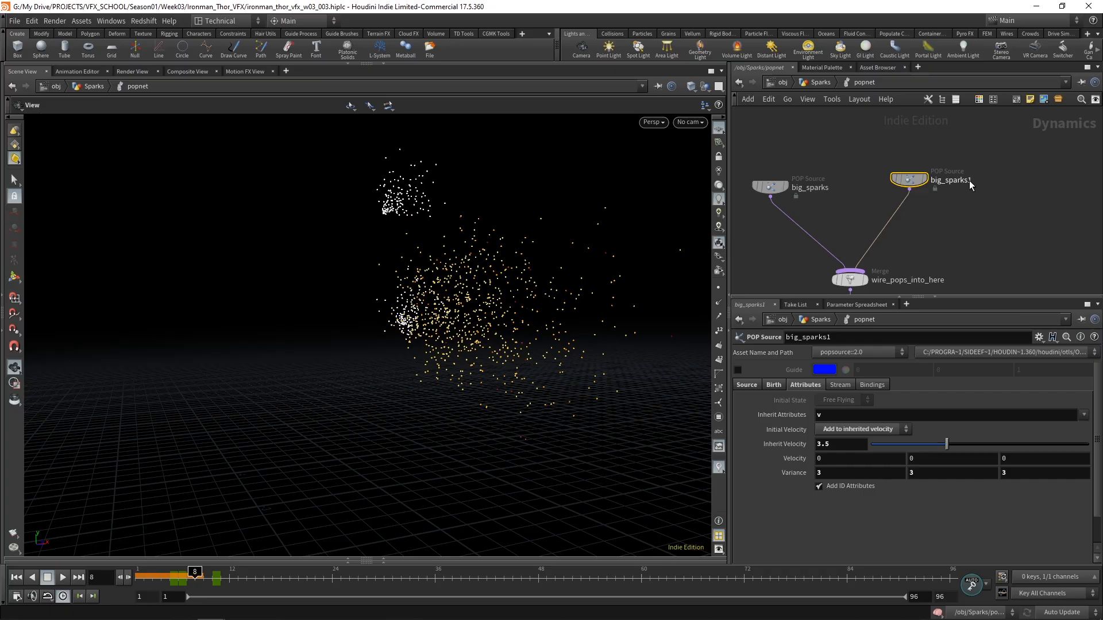
pyautogui.doubleClick(960, 182)
pyautogui.write('small_sparks')
pyautogui.press('Return')
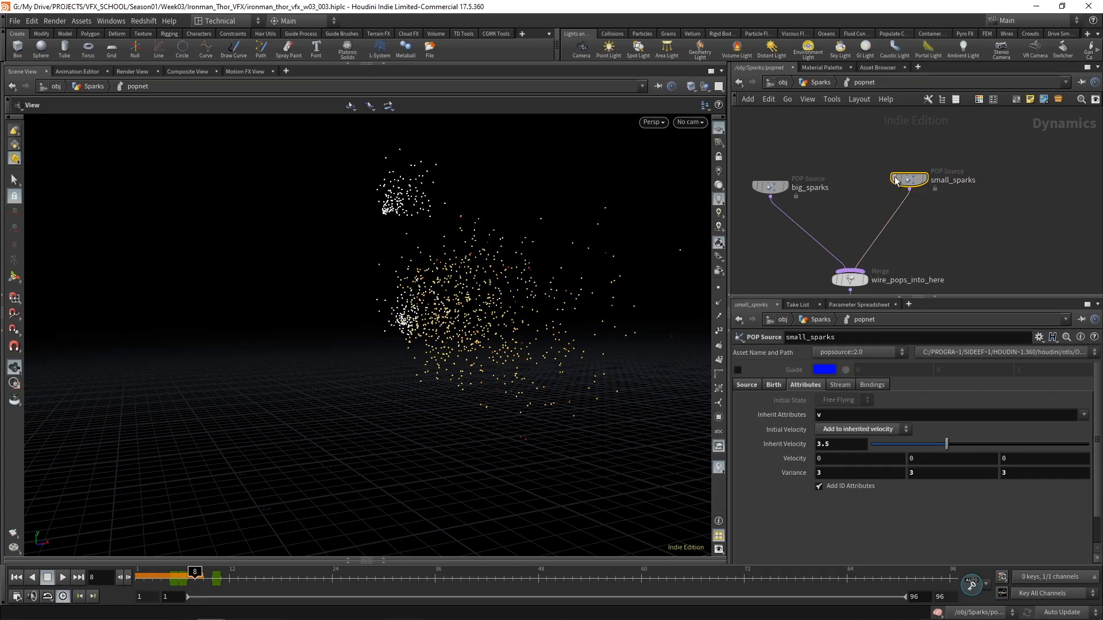
# Set the birth Life Expectancy of small_sparks to 0.75 and change its Life Variance.
pyautogui.click(775, 385)
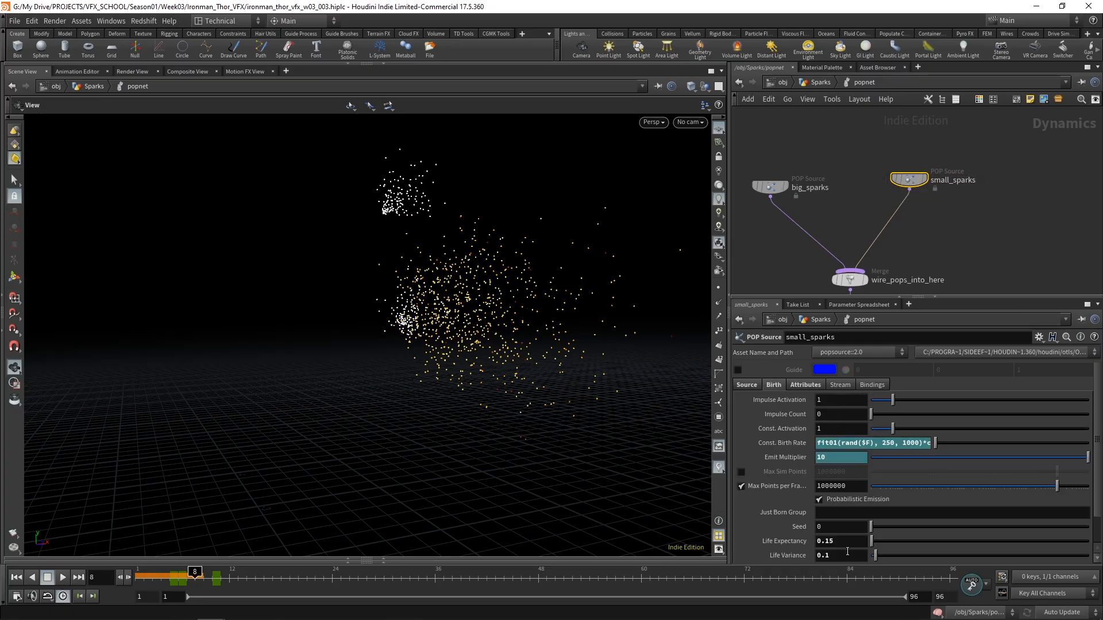
pyautogui.write('0')
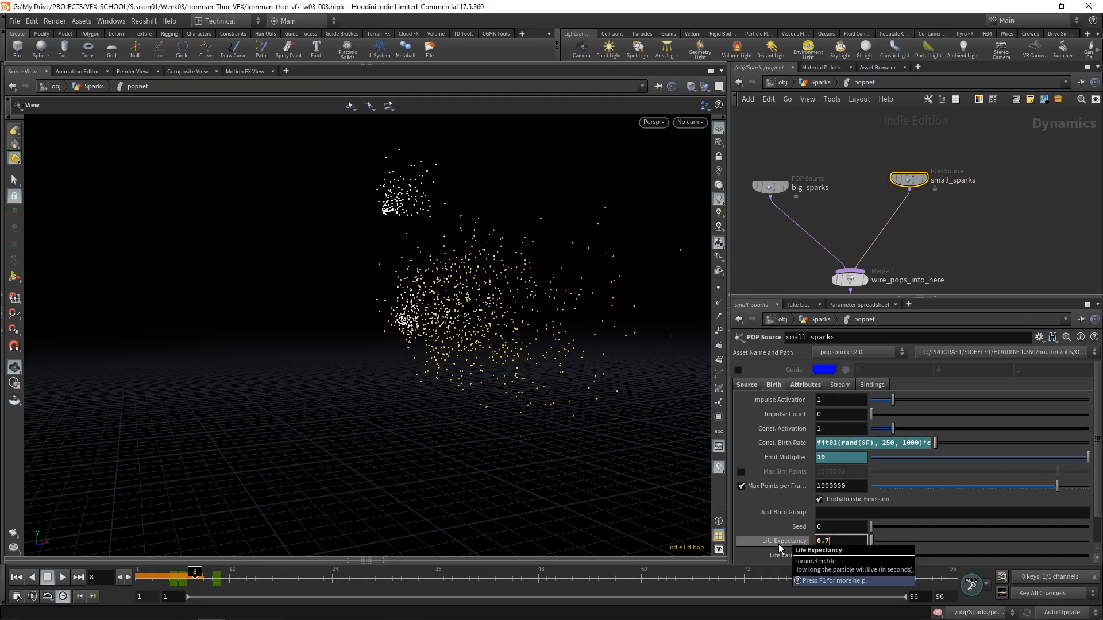
pyautogui.write('0.05')
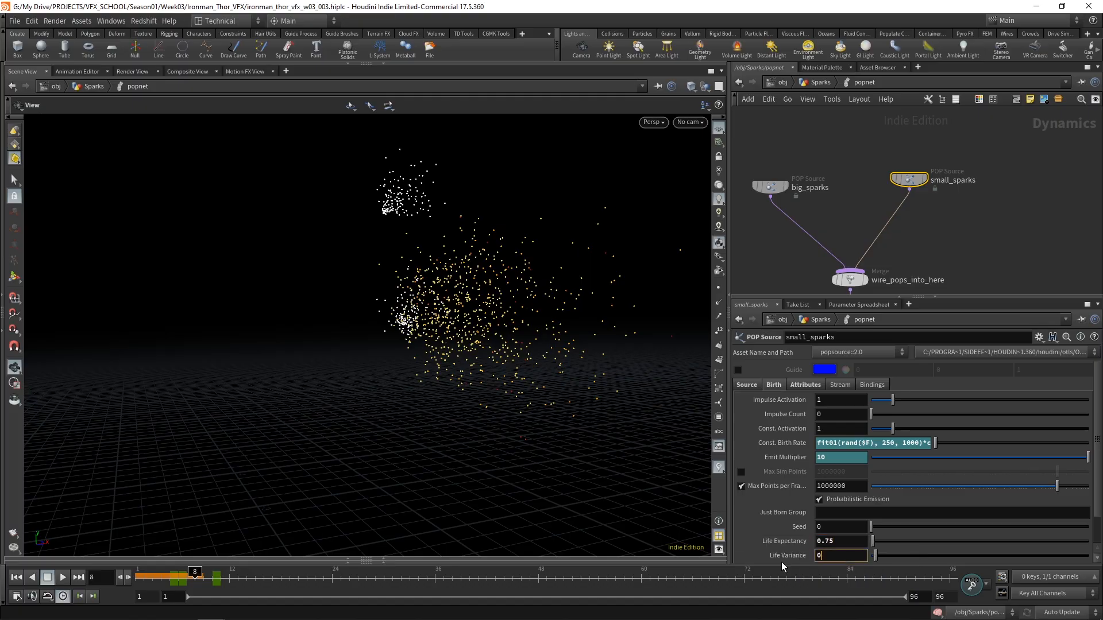
pyautogui.press('Return')
pyautogui.write('0')
pyautogui.press('Return')
# Set the Inherit Velocity of the new small_sparks to 2.5.
pyautogui.click(806, 385)
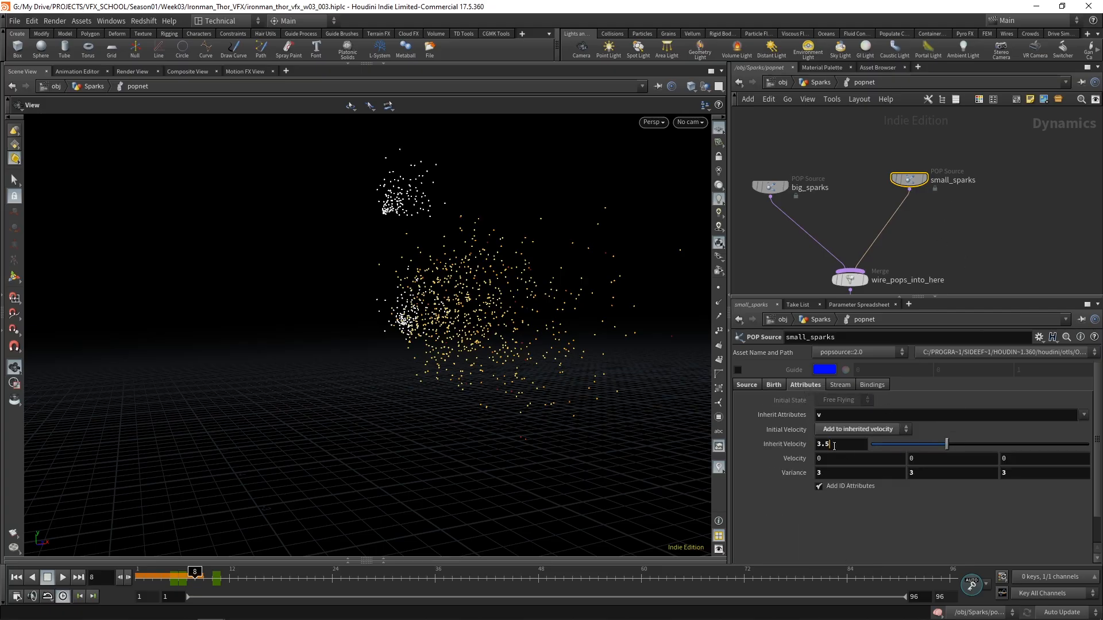
pyautogui.moveTo(841, 445); pyautogui.dragTo(798, 457)
pyautogui.write('2.5')
pyautogui.press('Return')
# Set the velocity Variance of small_sparks to 2 on all three axes.
pyautogui.doubleClick(839, 477)
pyautogui.write('2')
pyautogui.press('Tab')
pyautogui.write('2')
pyautogui.press('Tab')
pyautogui.write('2')
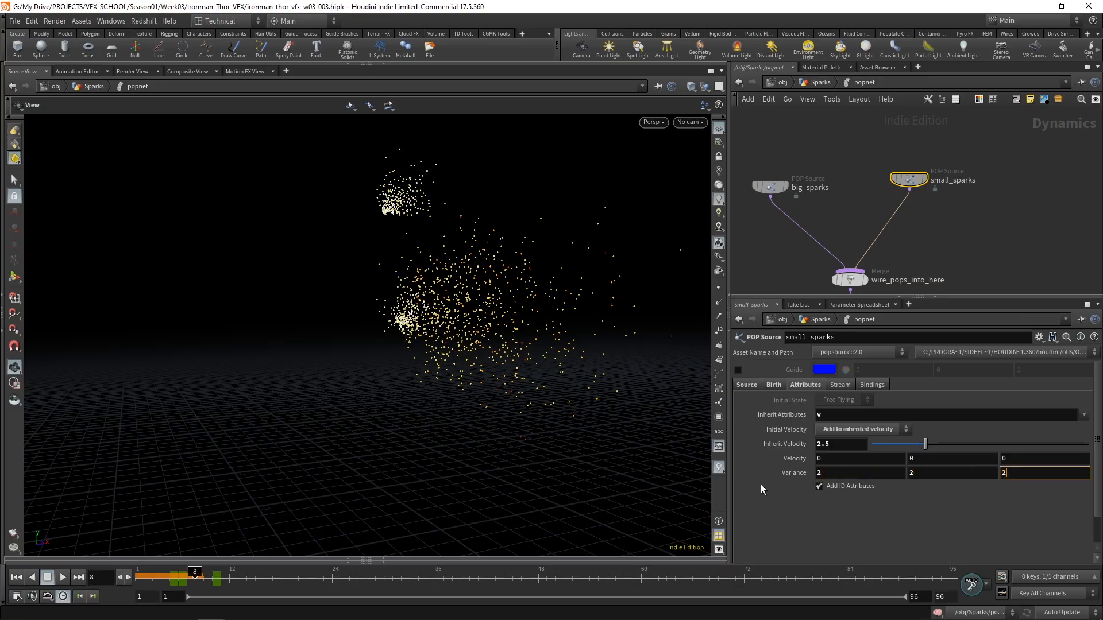
pyautogui.press('Tab')
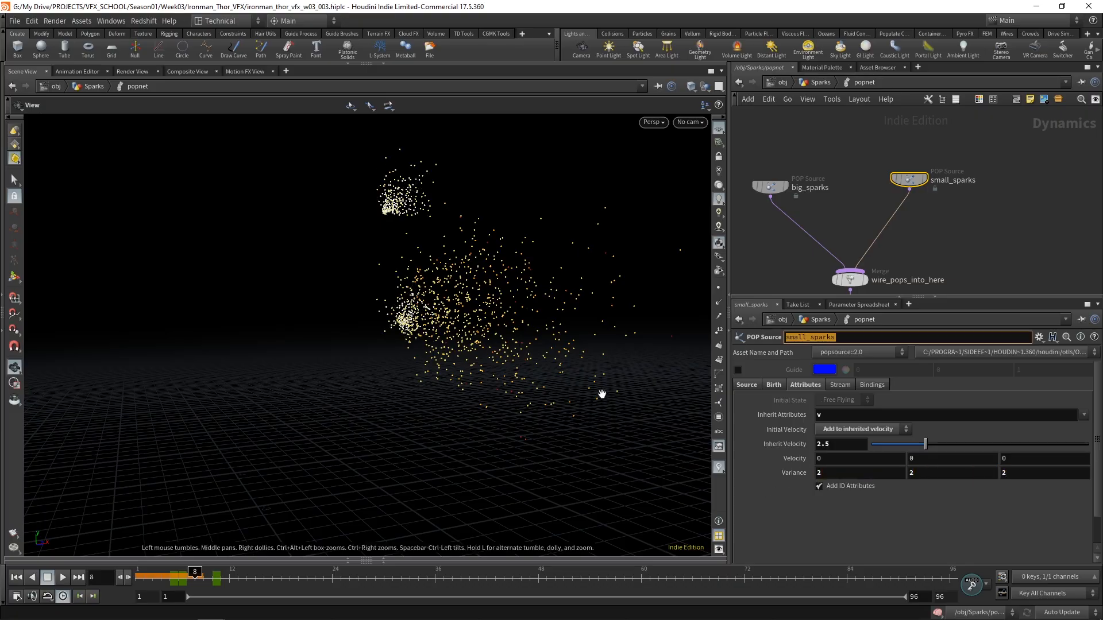
# Rewind the simulation, set the velocity Variance of small_sparks to 1.5 on all axes and preview up to about frame 10.
pyautogui.click(15, 580)
pyautogui.doubleClick(838, 474)
pyautogui.write('1.5')
pyautogui.press('Tab')
pyautogui.write('1.5')
pyautogui.press('Tab')
pyautogui.write('1.5')
pyautogui.press('Return')
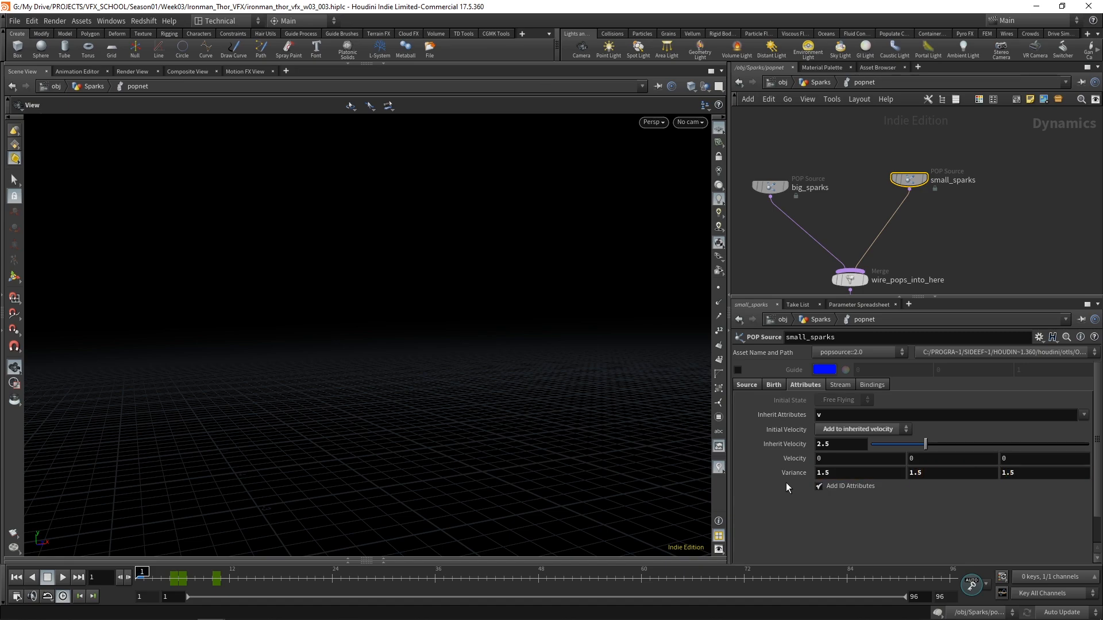
pyautogui.moveTo(157, 571); pyautogui.dragTo(215, 577)
# Return to the Sparks geometry level and review the sparks against the Iron Man model up to frame 41.
pyautogui.click(980, 247)
pyautogui.moveTo(980, 247); pyautogui.dragTo(966, 184, button='middle')
pyautogui.scroll(-4, 966, 181)
pyautogui.click(830, 84)
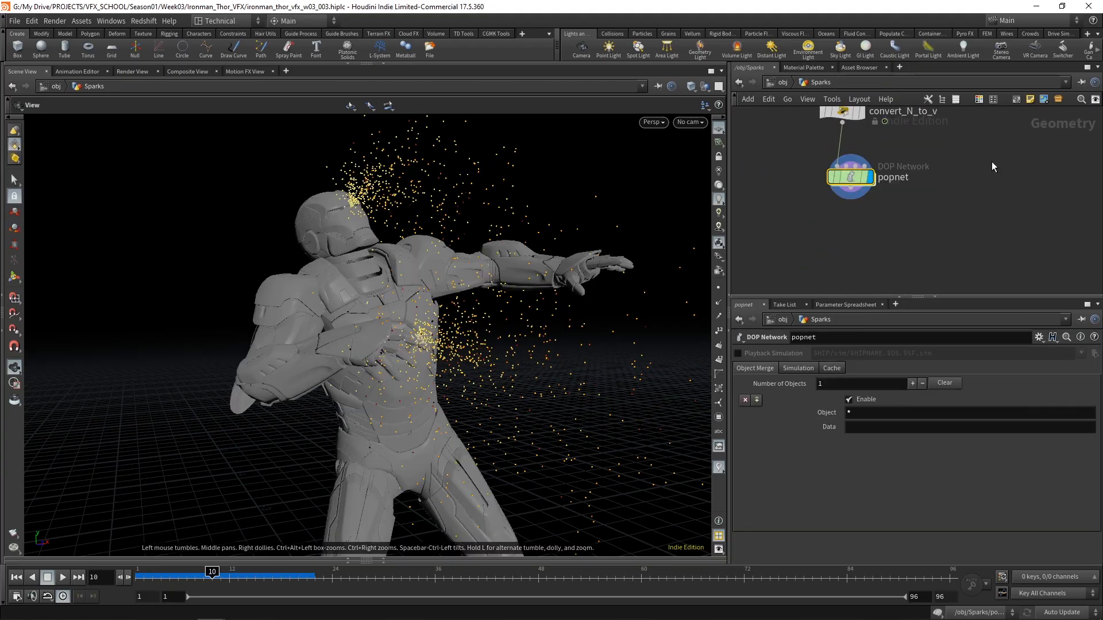
pyautogui.moveTo(172, 573); pyautogui.dragTo(478, 571)
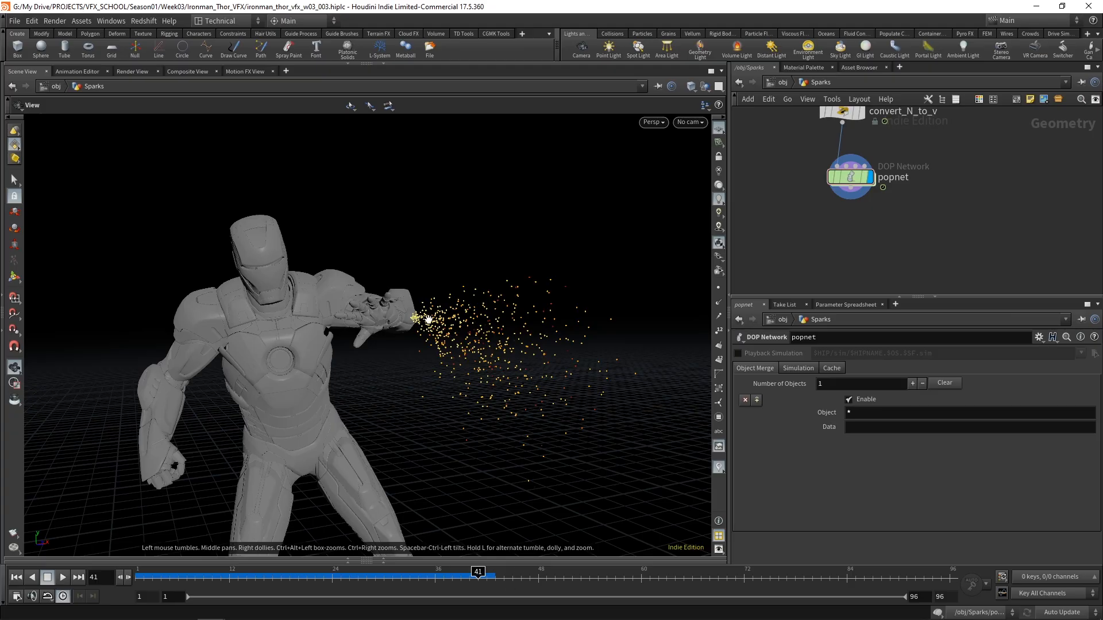
pyautogui.moveTo(478, 570)
pyautogui.mouseDown()
pyautogui.moveTo(345, 570)
pyautogui.moveTo(468, 571)
pyautogui.mouseUp()
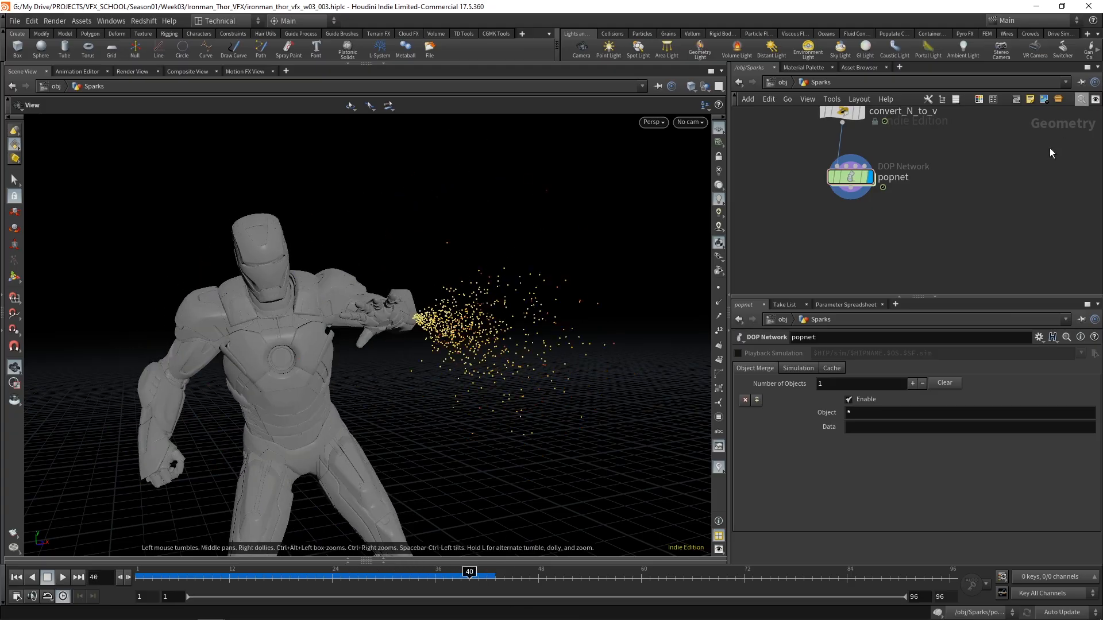
# Re-enter popnet and set the velocity Variance of big_sparks to 5 on all three axes.
pyautogui.moveTo(974, 157); pyautogui.dragTo(967, 213, button='middle')
pyautogui.scroll(-1, 966, 214)
pyautogui.doubleClick(866, 234)
pyautogui.moveTo(1000, 179); pyautogui.dragTo(911, 232, button='middle')
pyautogui.scroll(2, 766, 192)
pyautogui.click(756, 189)
pyautogui.moveTo(985, 271); pyautogui.dragTo(993, 229, button='middle')
pyautogui.moveTo(833, 472); pyautogui.dragTo(777, 486)
pyautogui.write('5')
pyautogui.press('Tab')
pyautogui.write('5')
pyautogui.press('Tab')
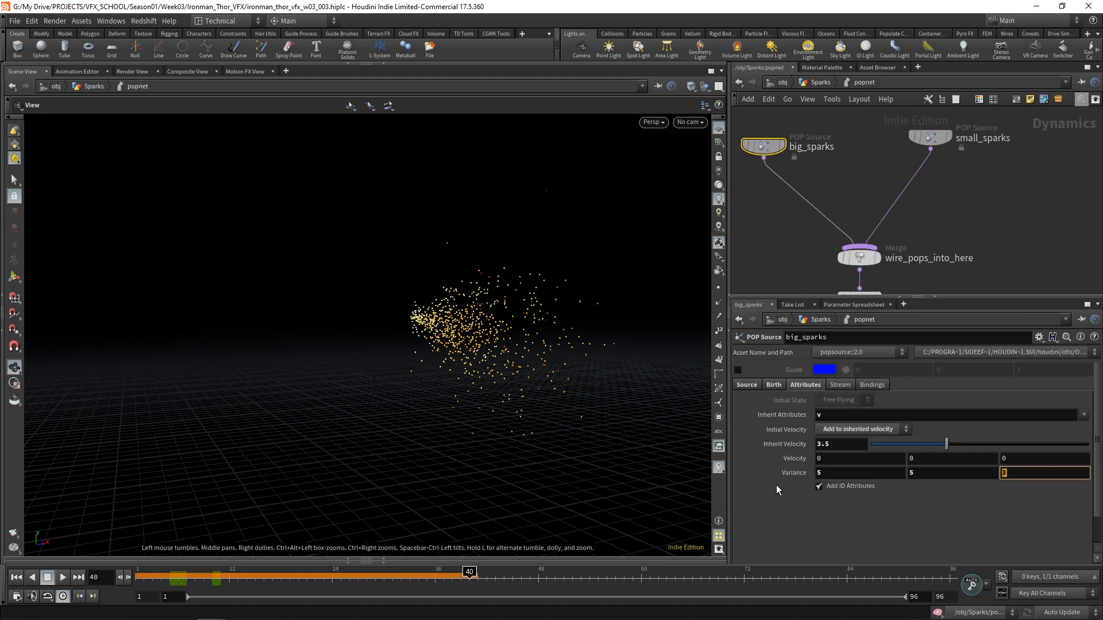
pyautogui.write('5')
pyautogui.press('Tab')
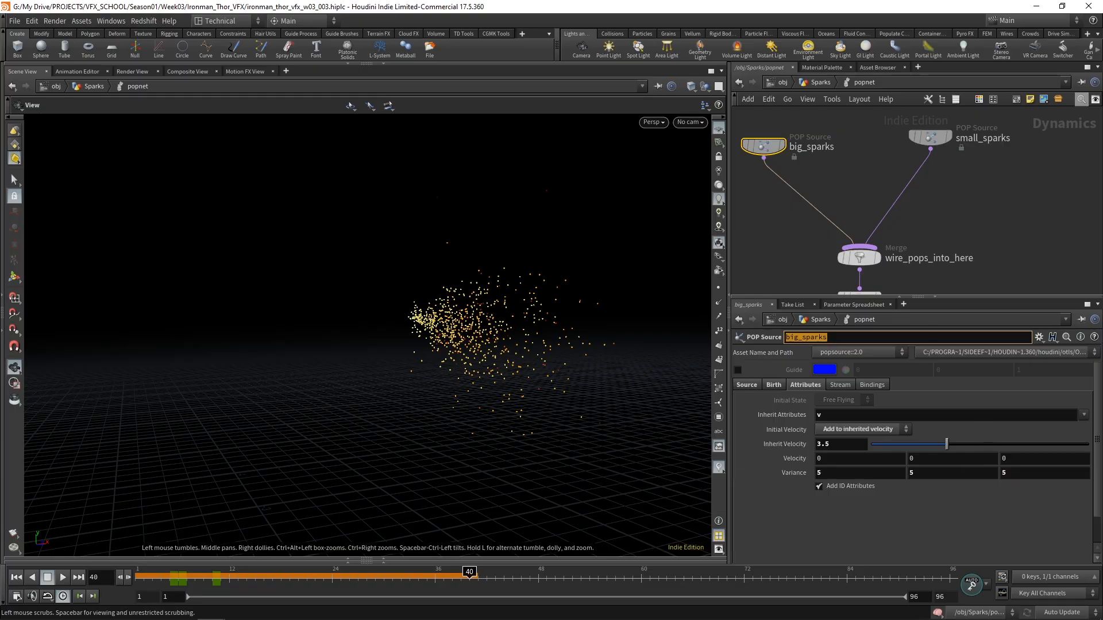
# Resimulate the sparks from frame 1 past frame 40 and inspect frame 40 with the model at the Sparks level.
pyautogui.click(16, 577)
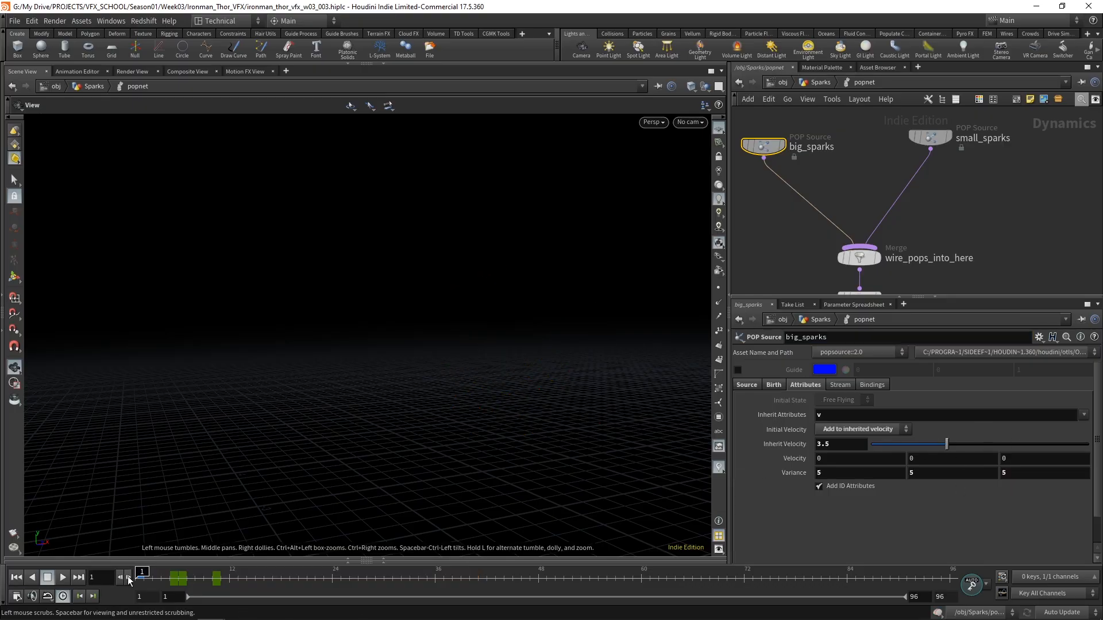
pyautogui.moveTo(142, 572); pyautogui.dragTo(298, 577)
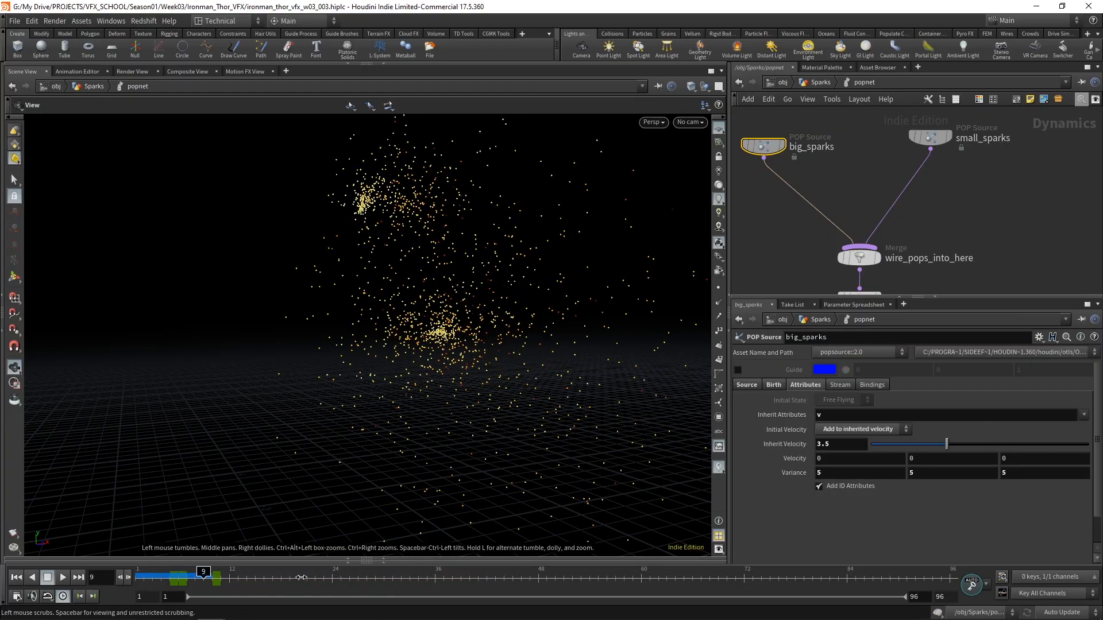
pyautogui.moveTo(410, 578); pyautogui.dragTo(500, 576)
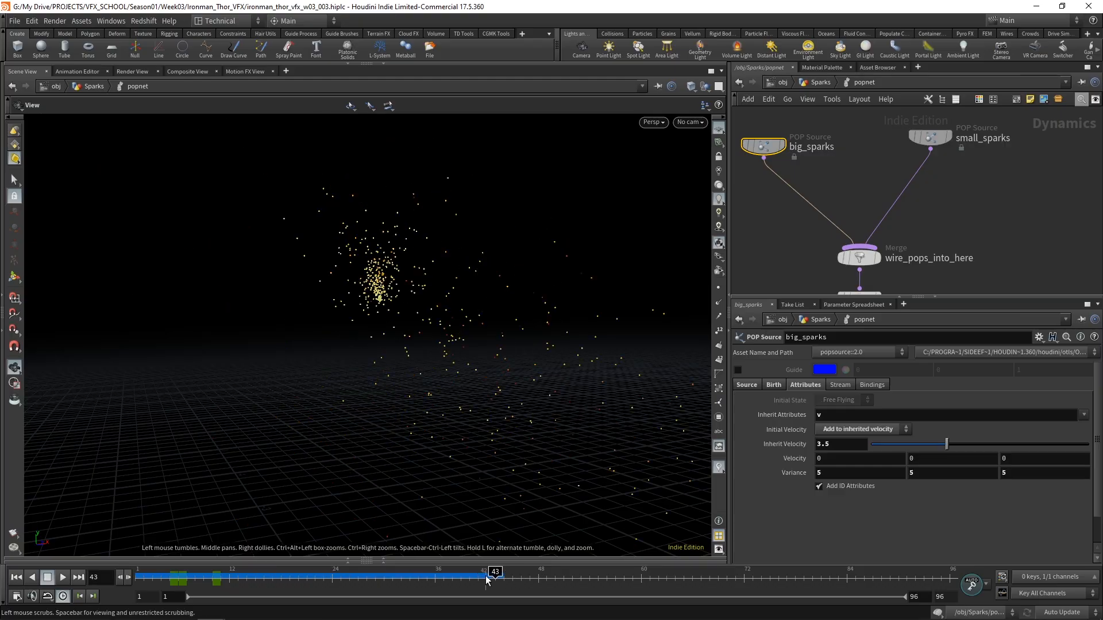
pyautogui.moveTo(494, 575); pyautogui.dragTo(469, 575)
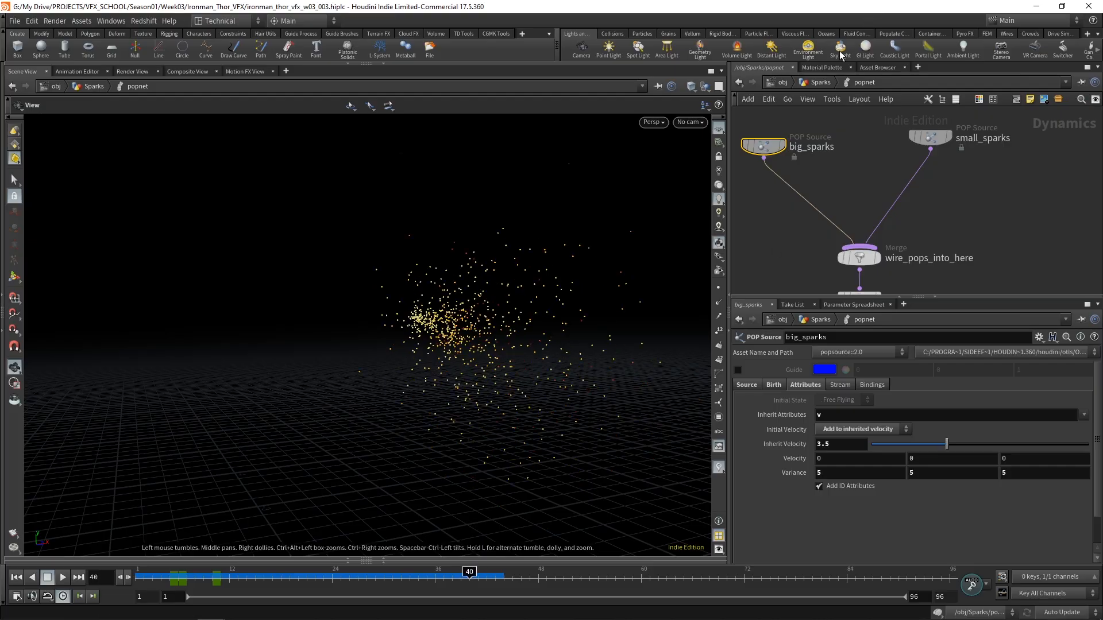
pyautogui.click(821, 82)
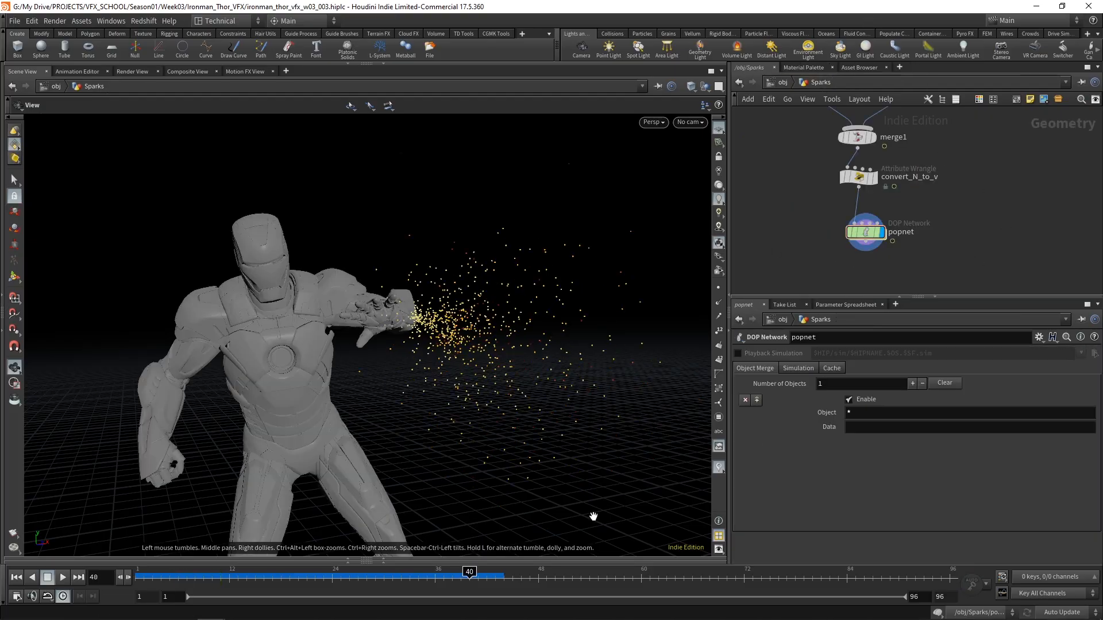